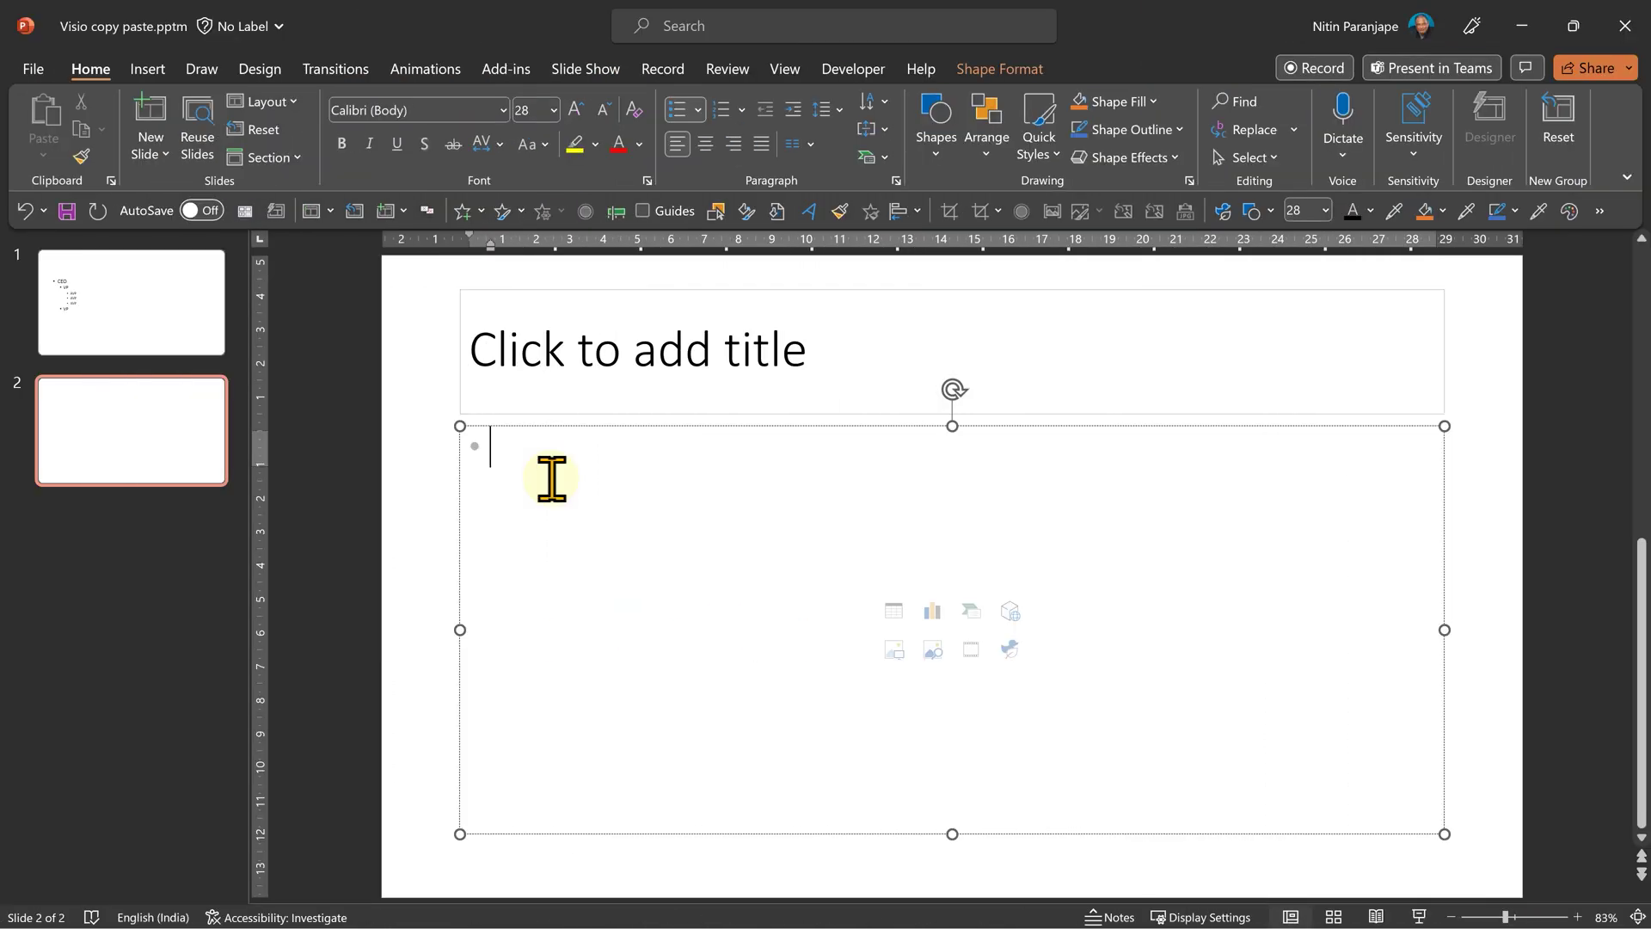
{"action": "type", "text": "CEO"}
Add VP and AVP bullets indented under CEO, then convert the list into an Organization Chart SmartArt
{"action": "key", "text": "Return"}
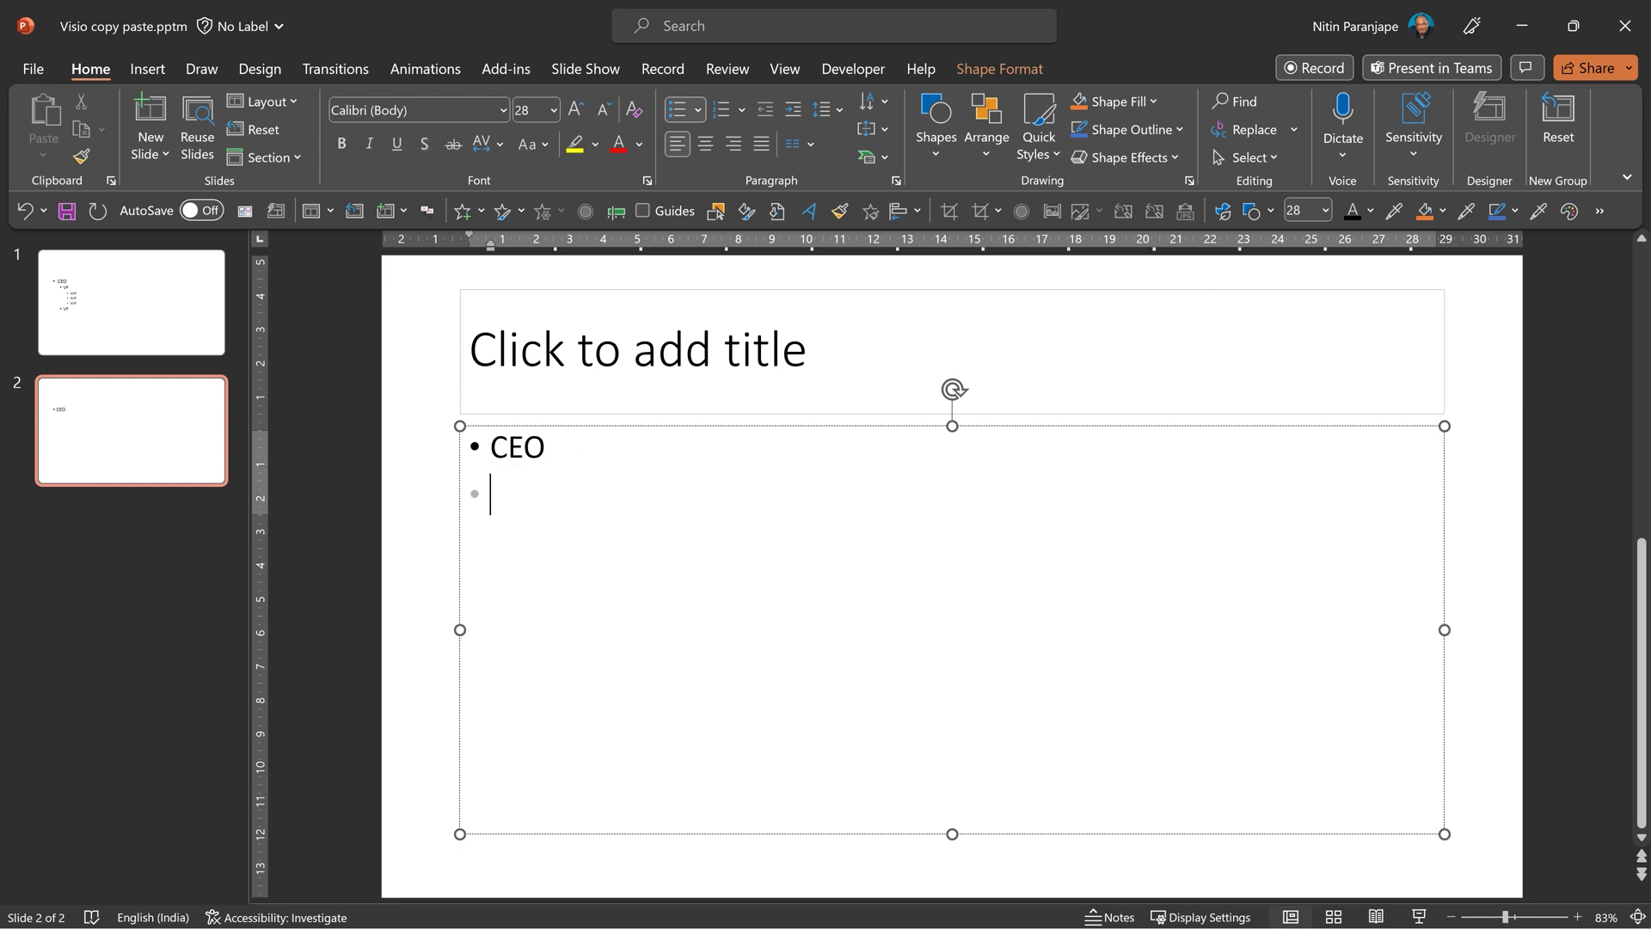
{"action": "key", "text": "Tab"}
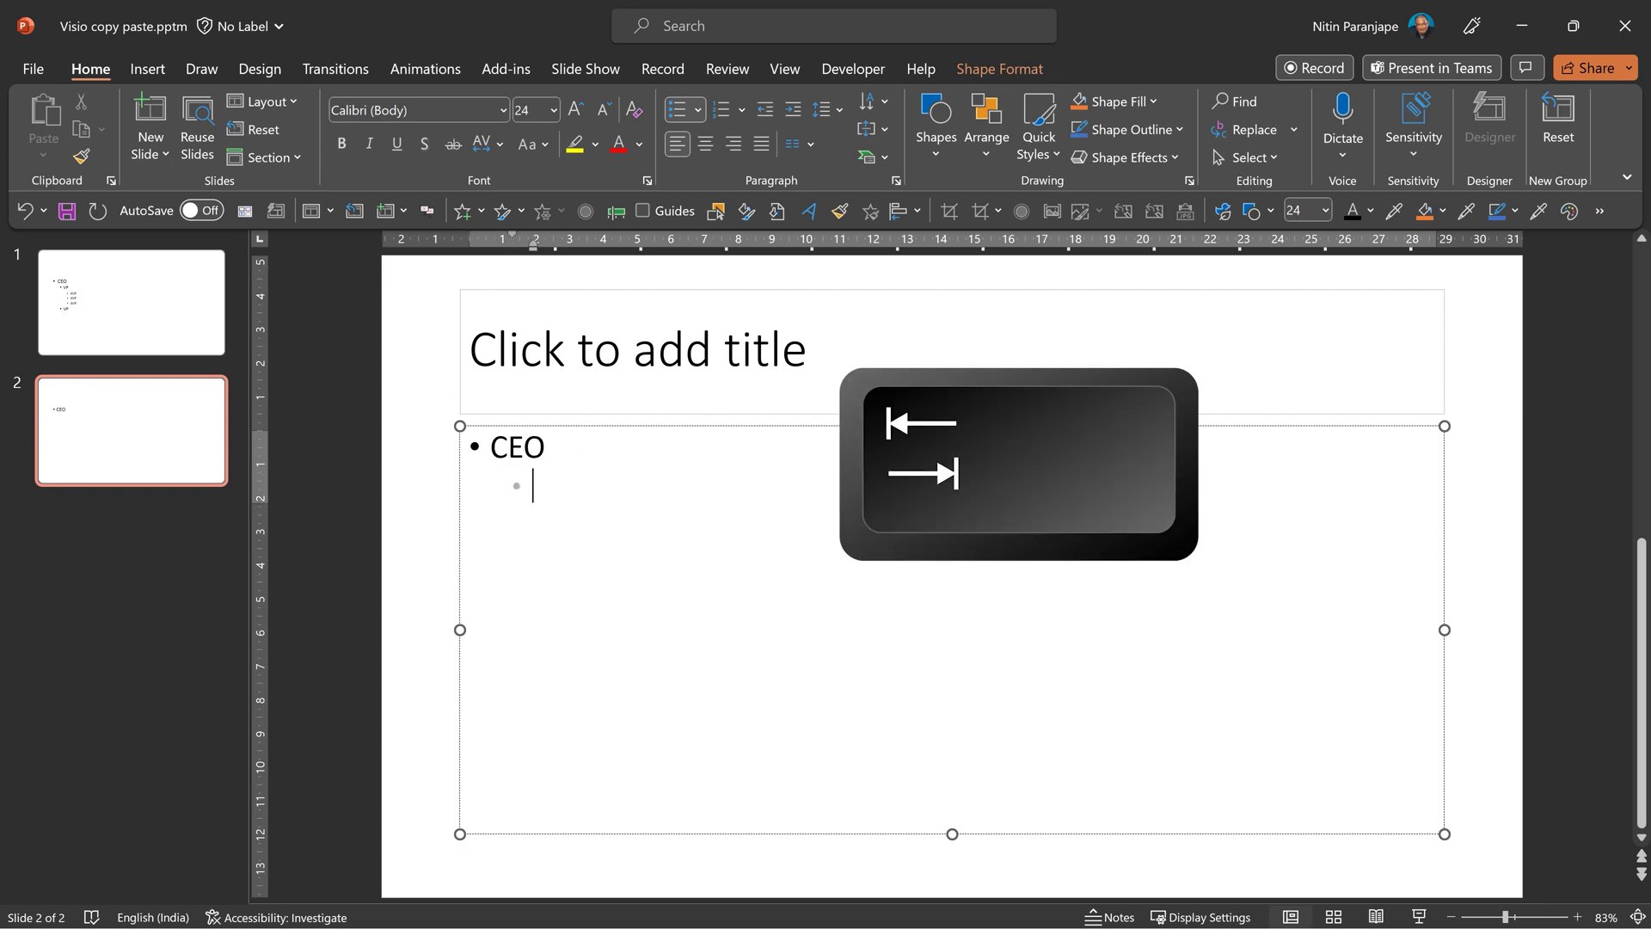
{"action": "type", "text": "VP"}
{"action": "key", "text": "Return"}
{"action": "key", "text": "Tab"}
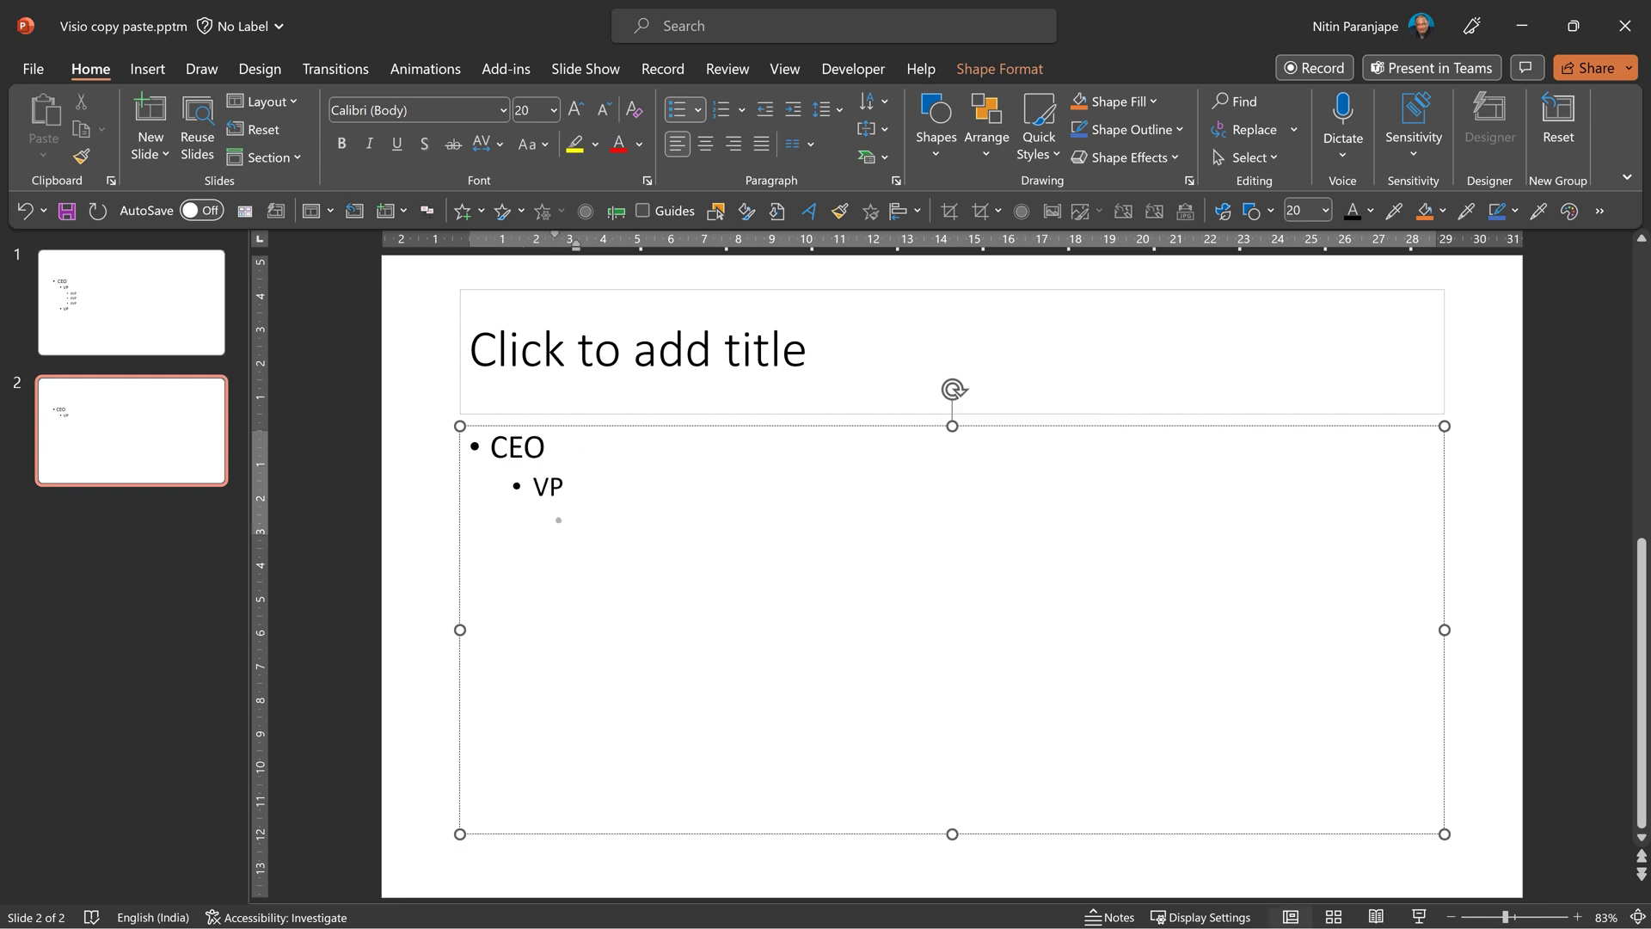
{"action": "type", "text": "AVP"}
{"action": "right_click", "coordinate": [642, 498]}
{"action": "mouse_move", "coordinate": [734, 610]}
{"action": "left_click", "coordinate": [990, 671]}
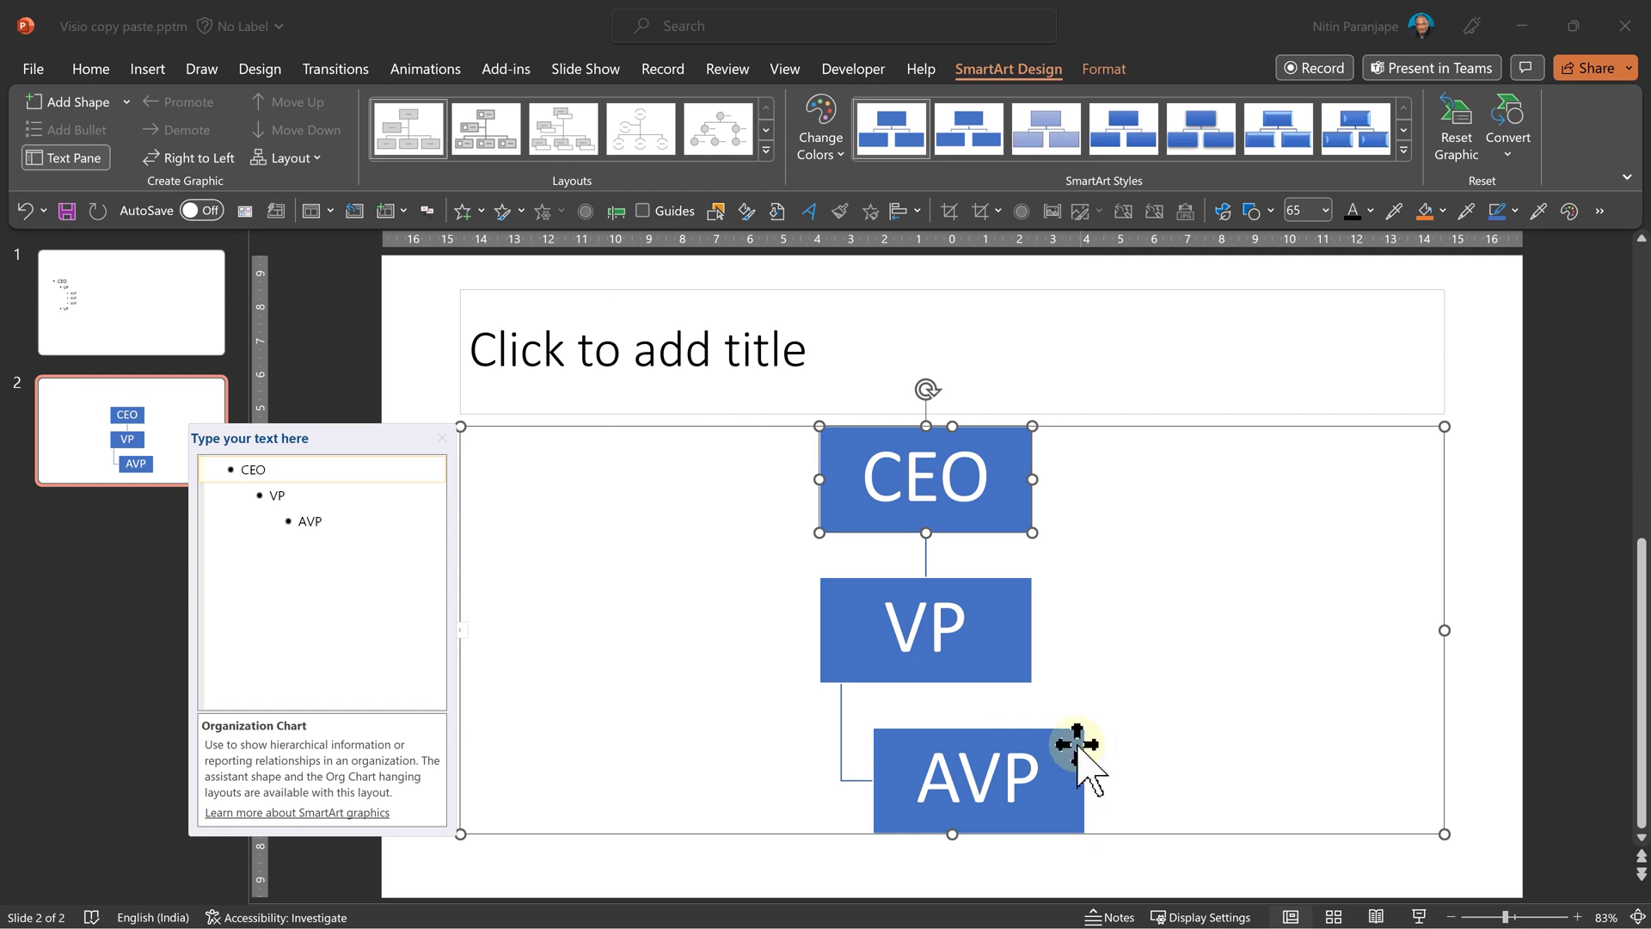
In the Text Pane, add a second AVP under the VP and a second VP-level entry after it
{"action": "left_click", "coordinate": [462, 631]}
{"action": "left_click", "coordinate": [462, 631]}
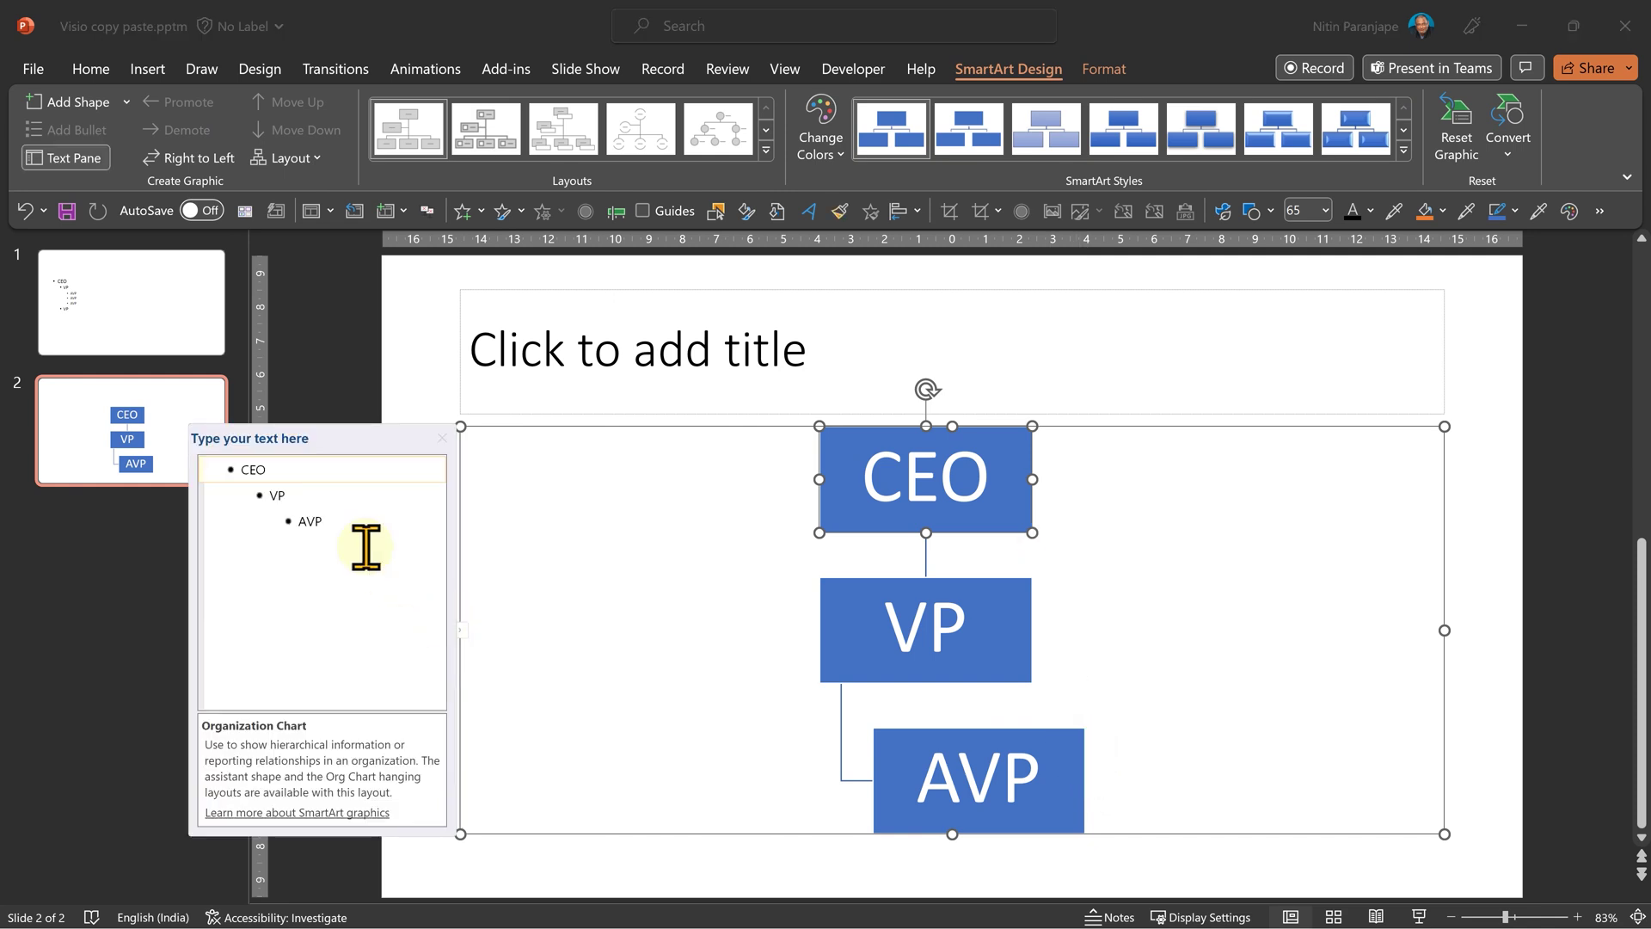
{"action": "left_click", "coordinate": [339, 520]}
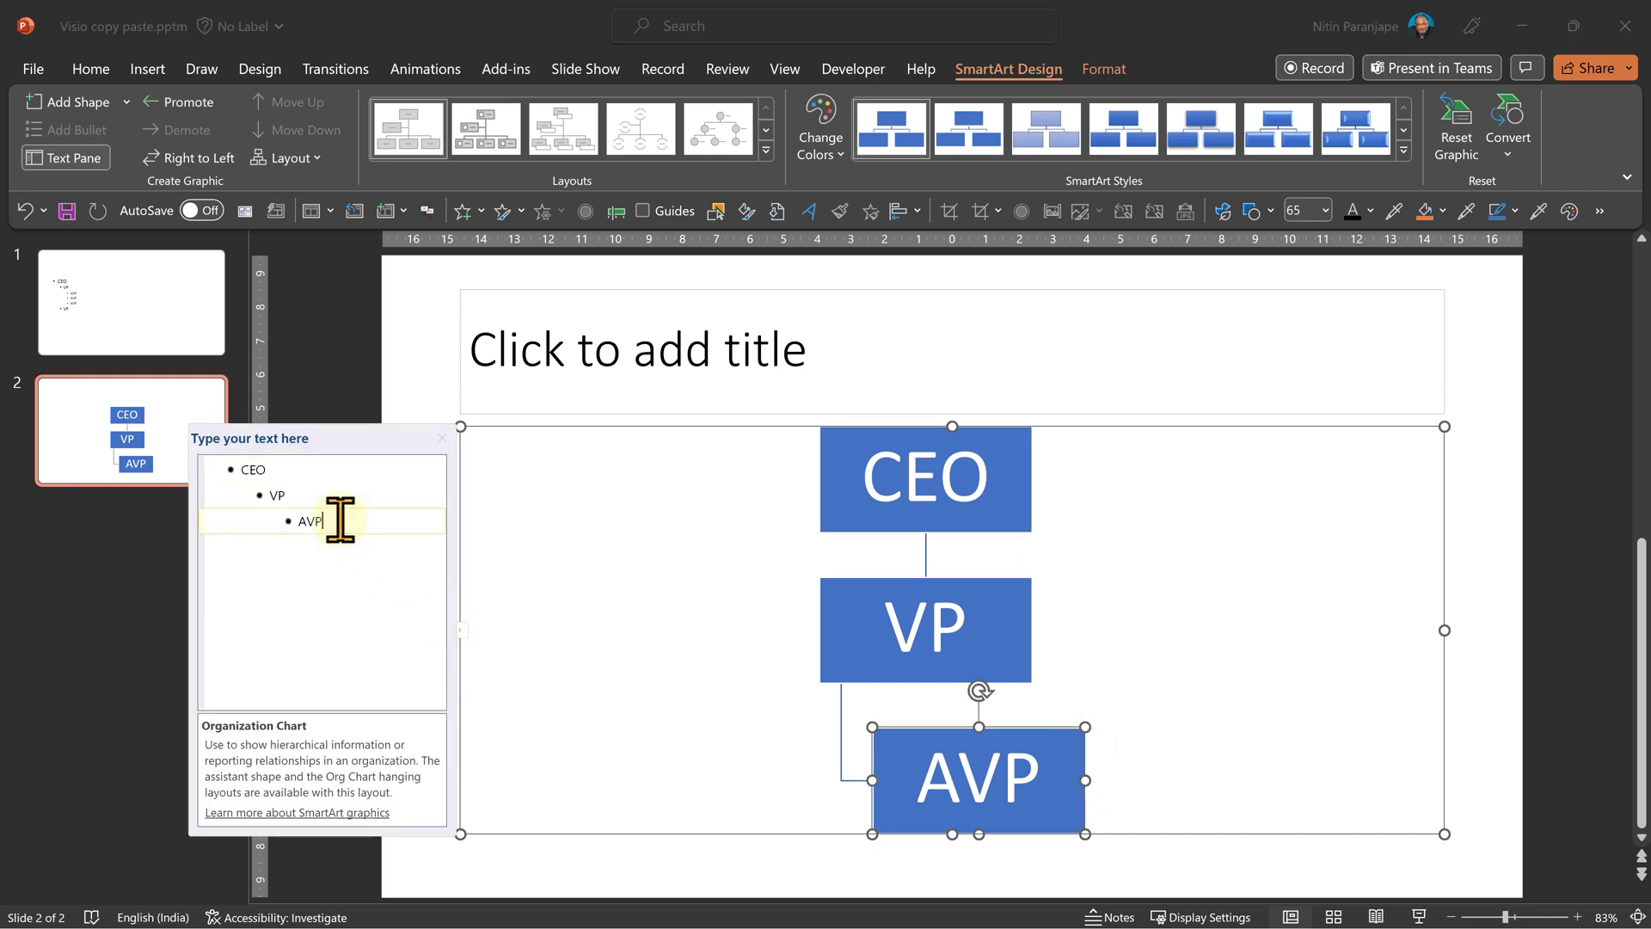
{"action": "key", "text": "Return"}
{"action": "type", "text": "AVP"}
{"action": "key", "text": "Return"}
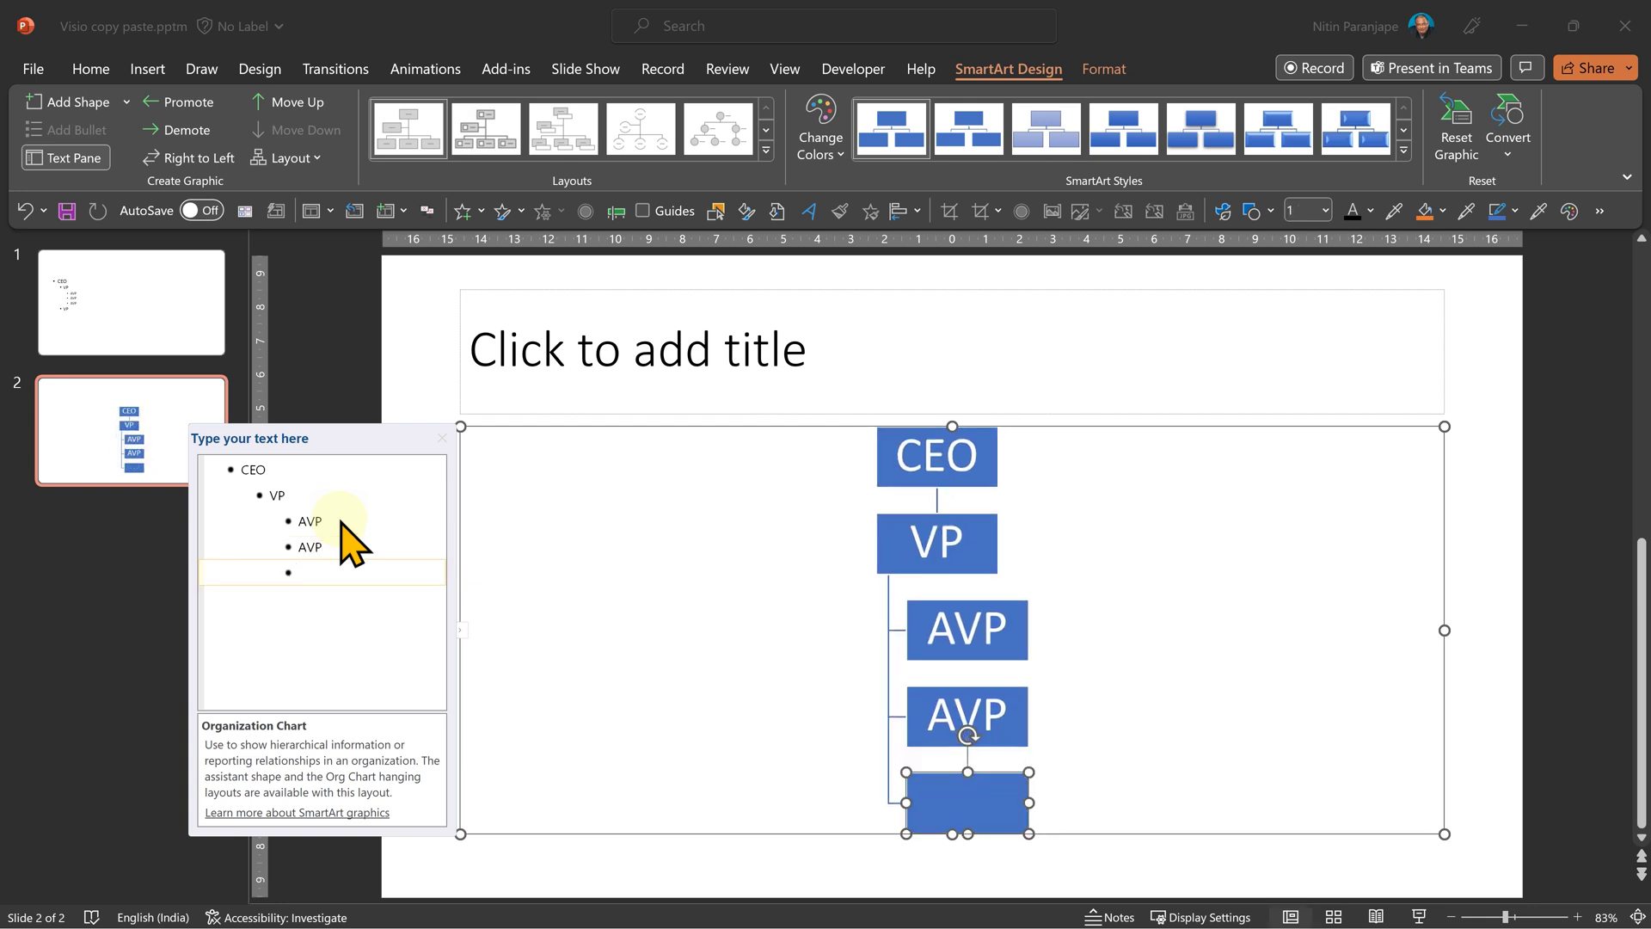
{"action": "key", "text": "shift+Tab"}
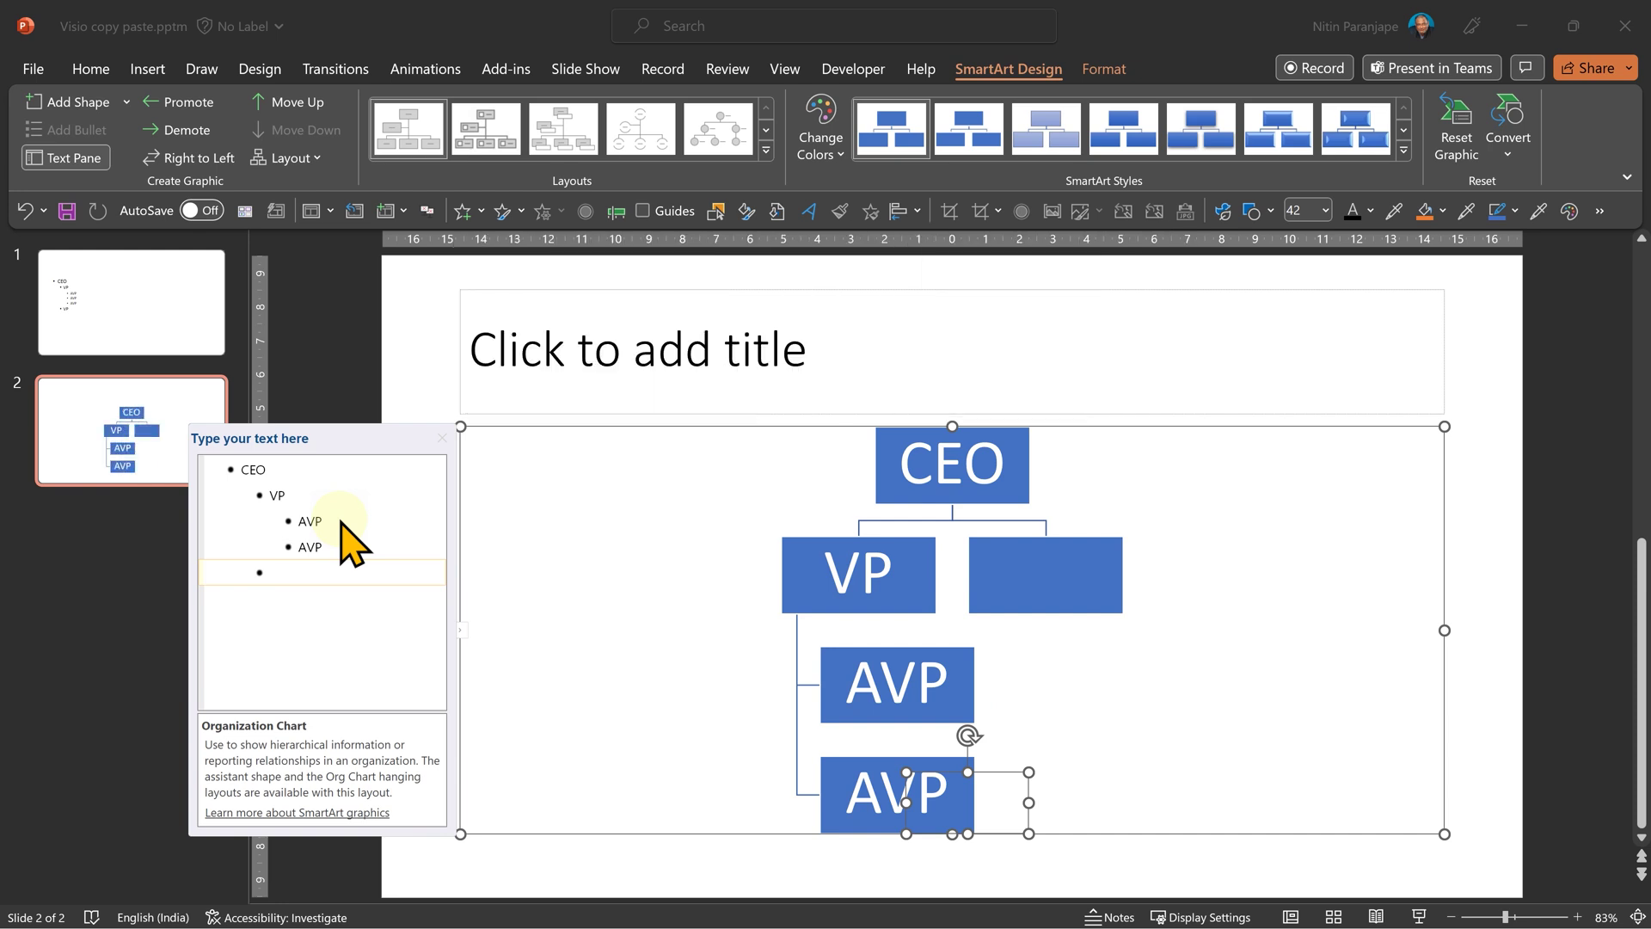
{"action": "type", "text": "VP"}
Add three AVP entries indented beneath the second VP
{"action": "key", "text": "Return"}
{"action": "key", "text": "Tab"}
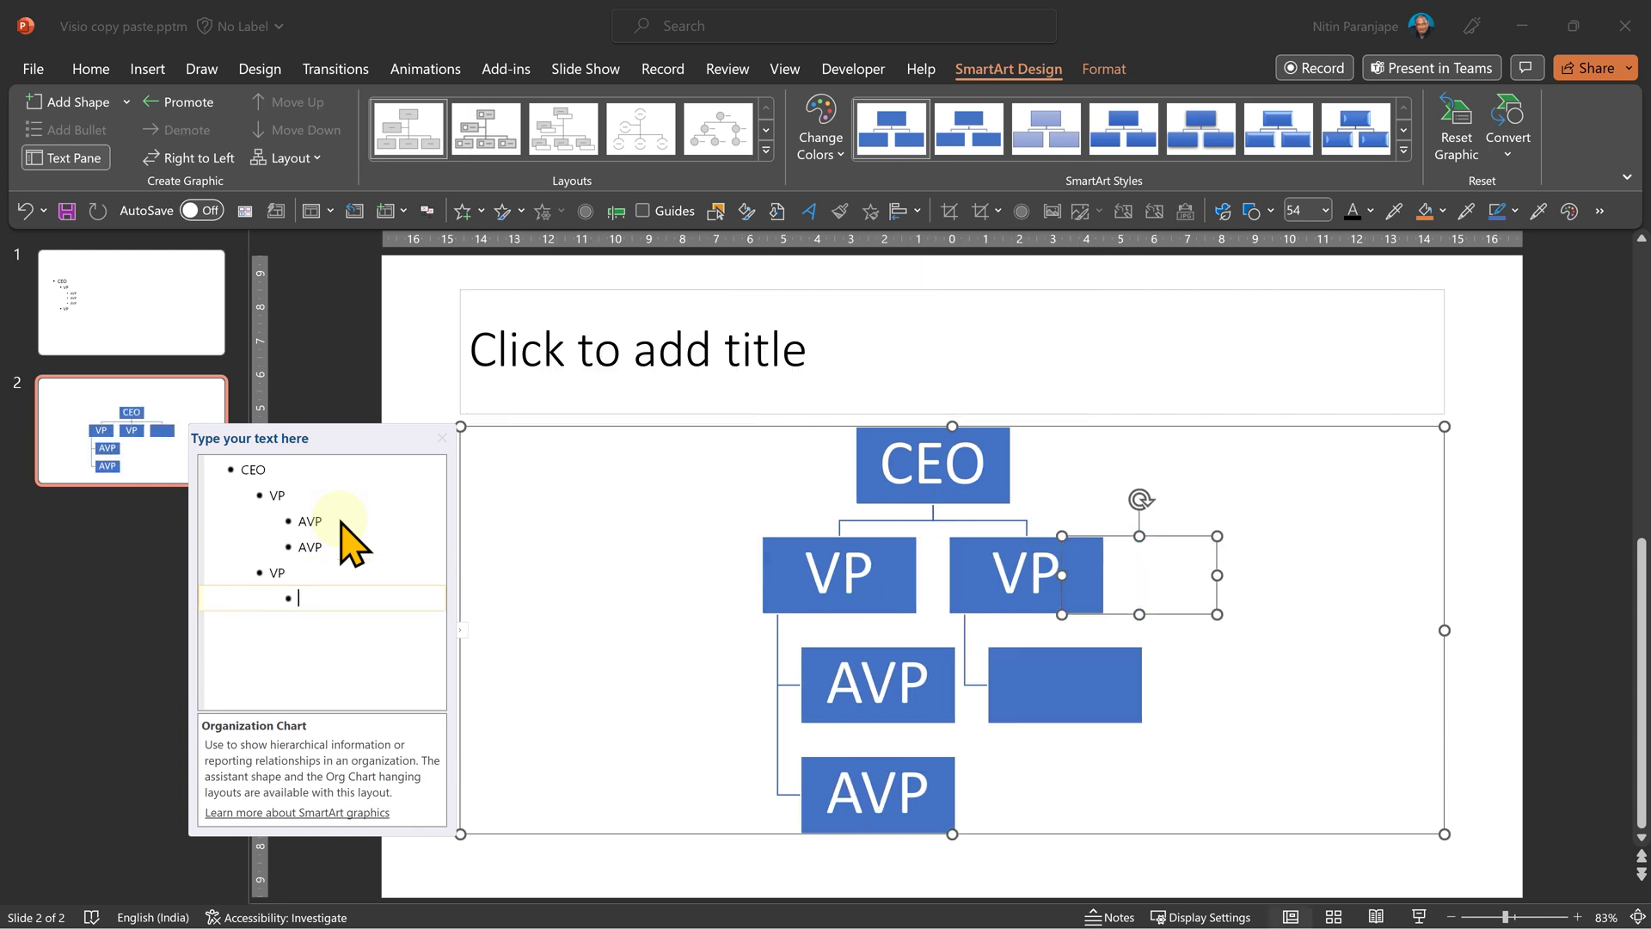
{"action": "type", "text": "AP"}
{"action": "key", "text": "BackSpace"}
{"action": "type", "text": "VP"}
{"action": "key", "text": "Return"}
{"action": "type", "text": "AVP"}
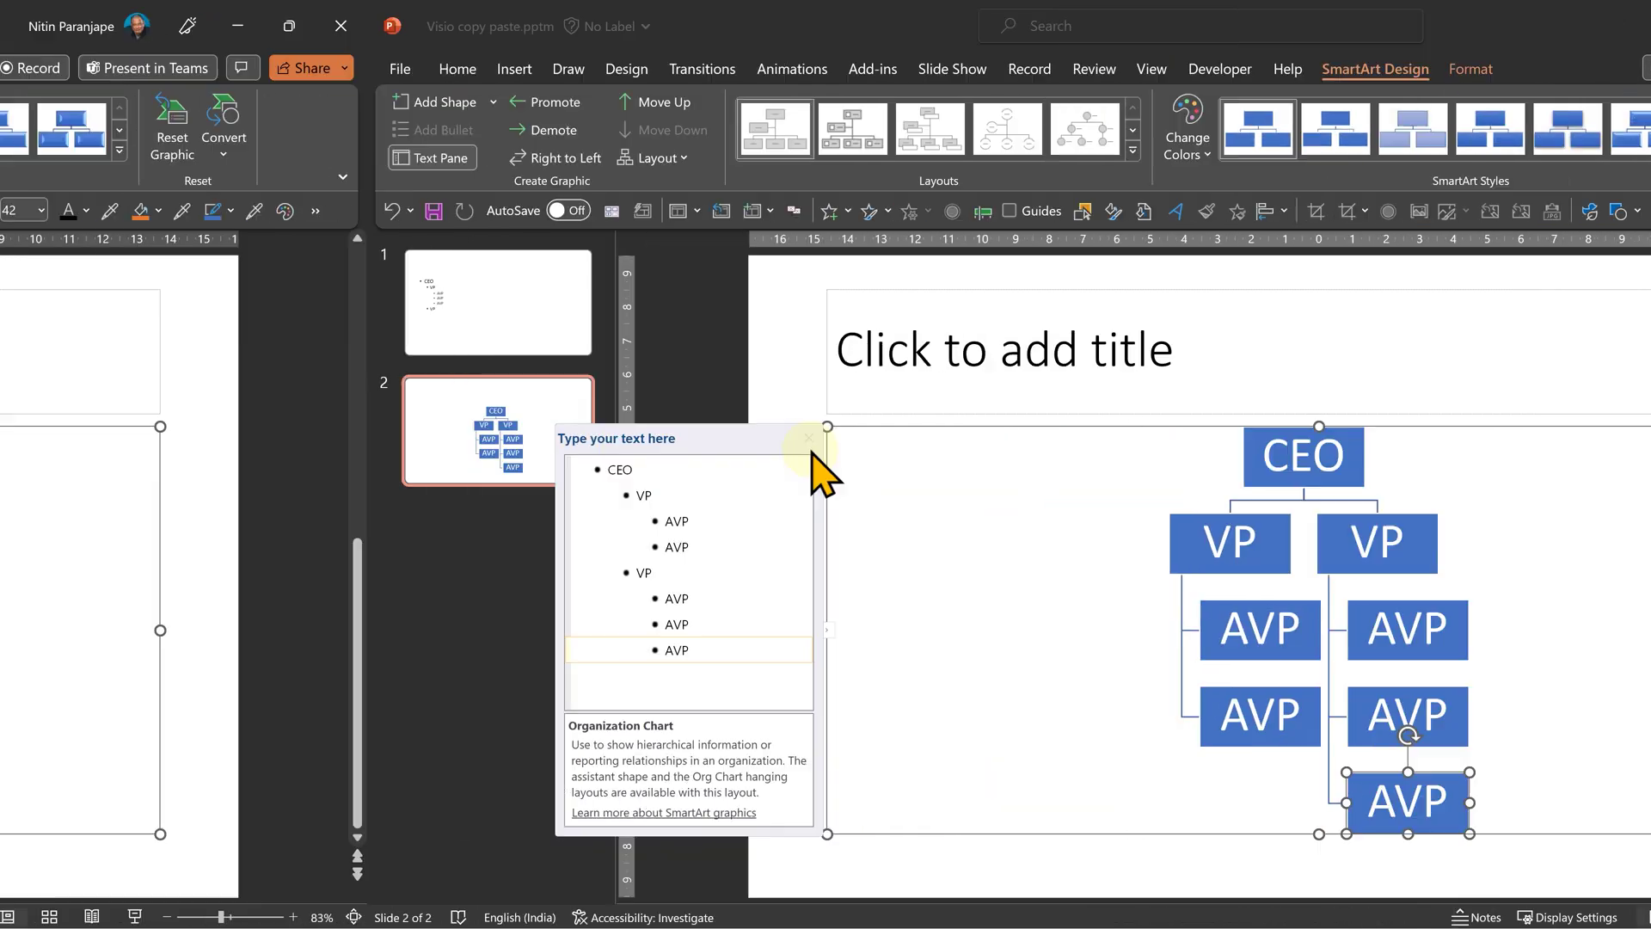
Hide the Text Pane, select both VP boxes and try Standard and Both hanging arrangements
{"action": "left_click", "coordinate": [441, 437]}
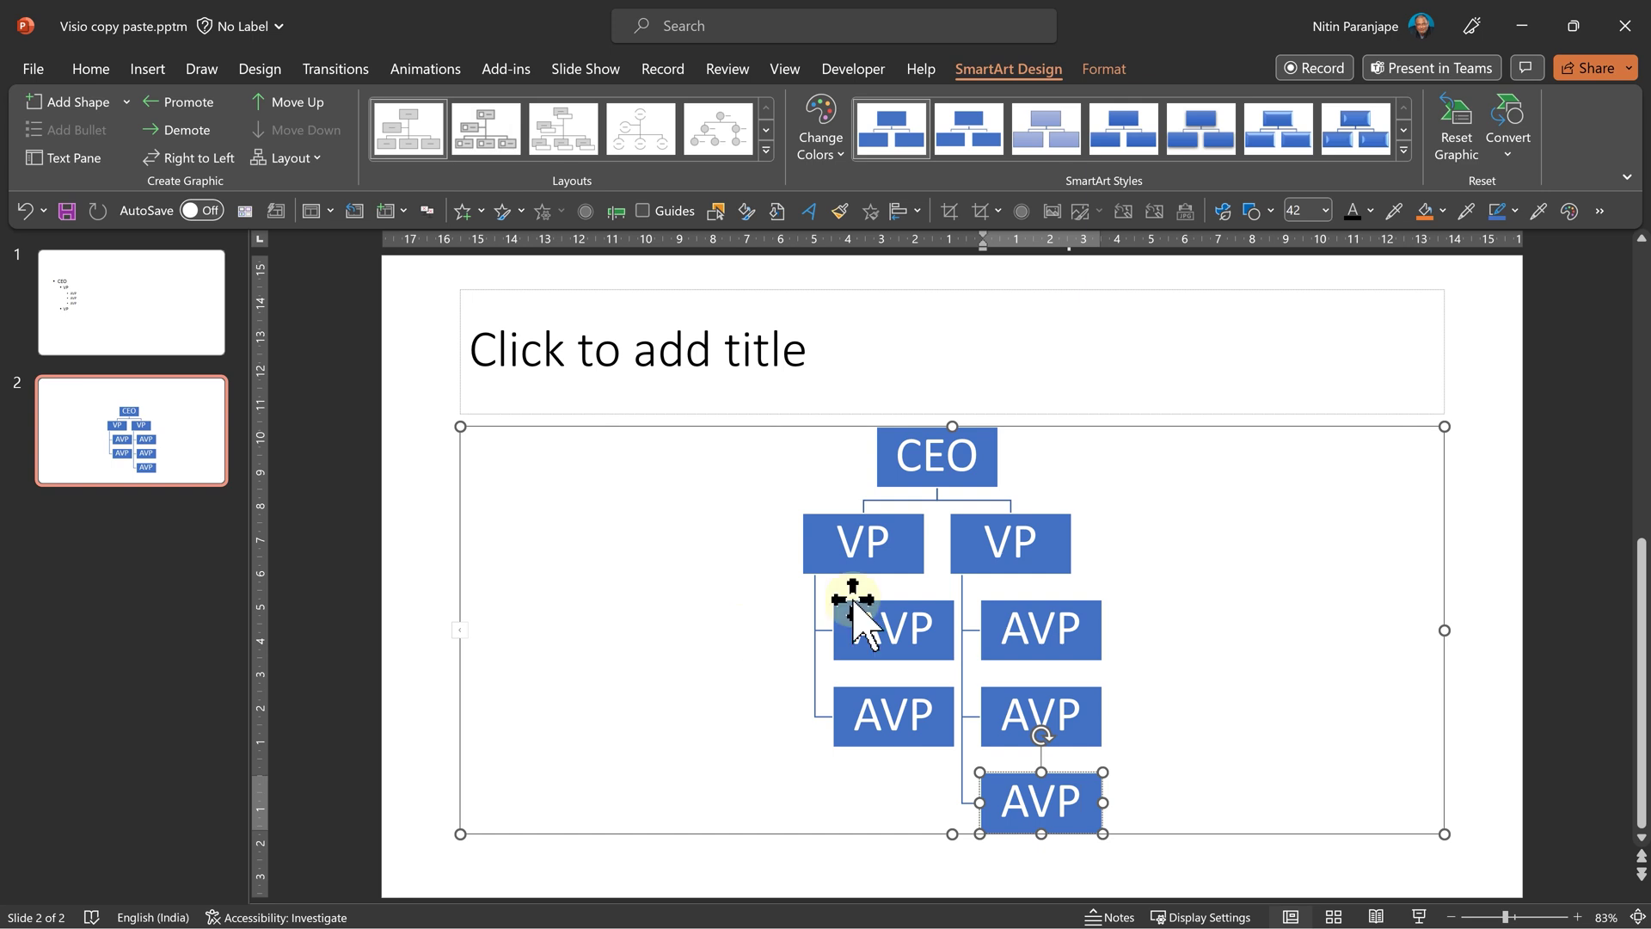
{"action": "left_click", "coordinate": [915, 564]}
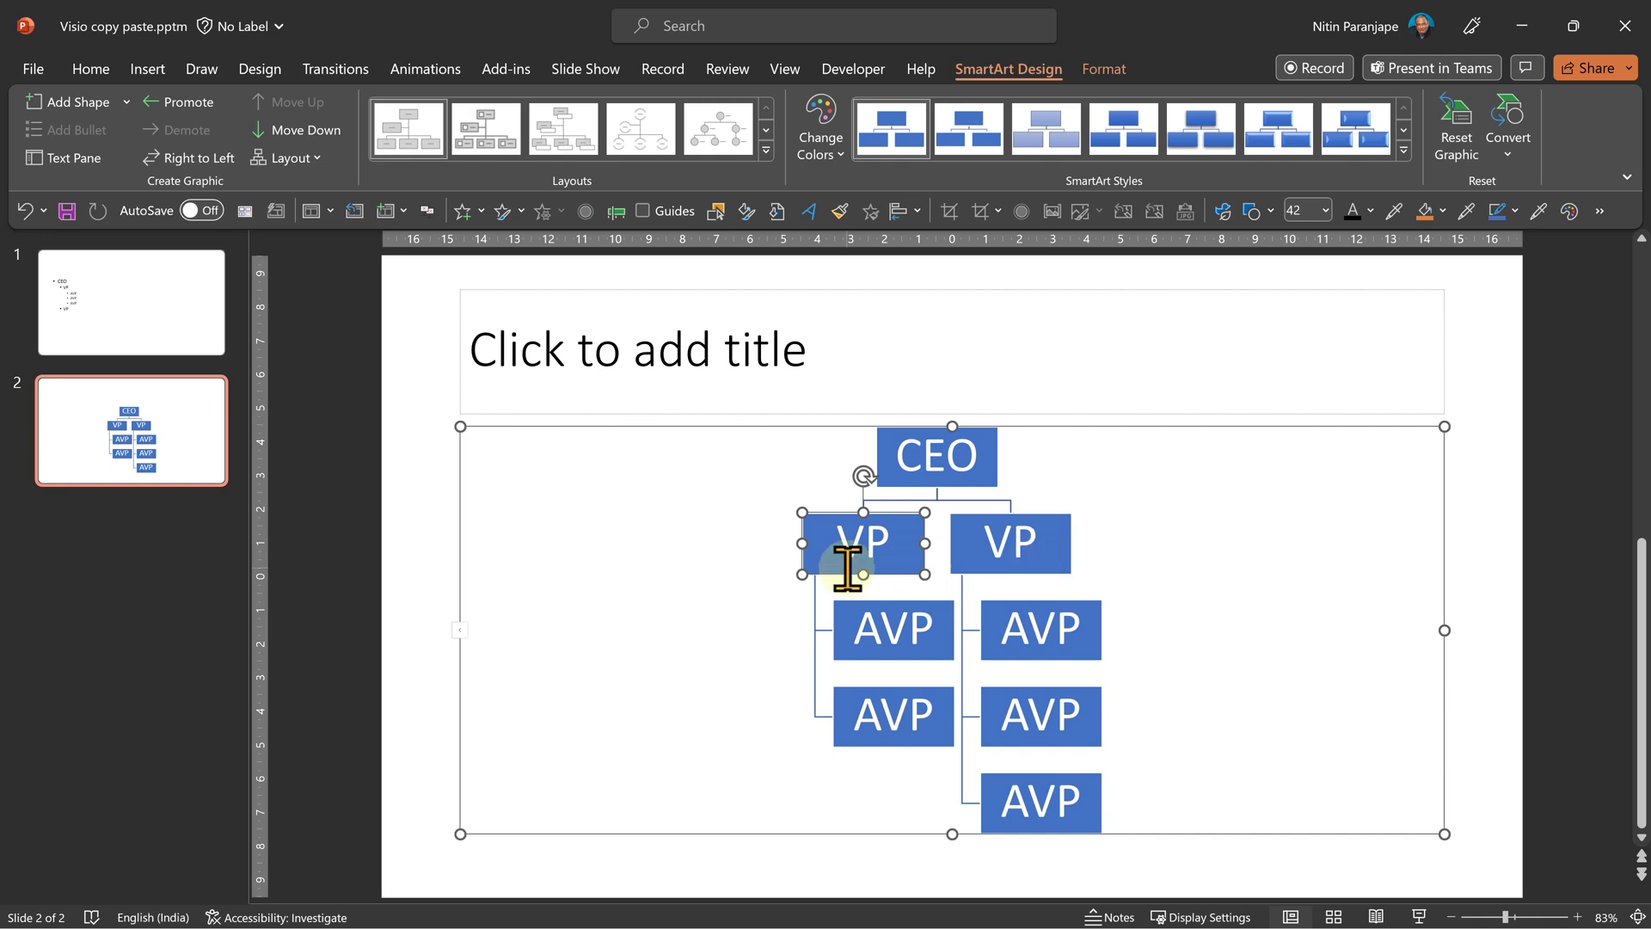
{"action": "left_click", "coordinate": [1013, 555], "text": "shift"}
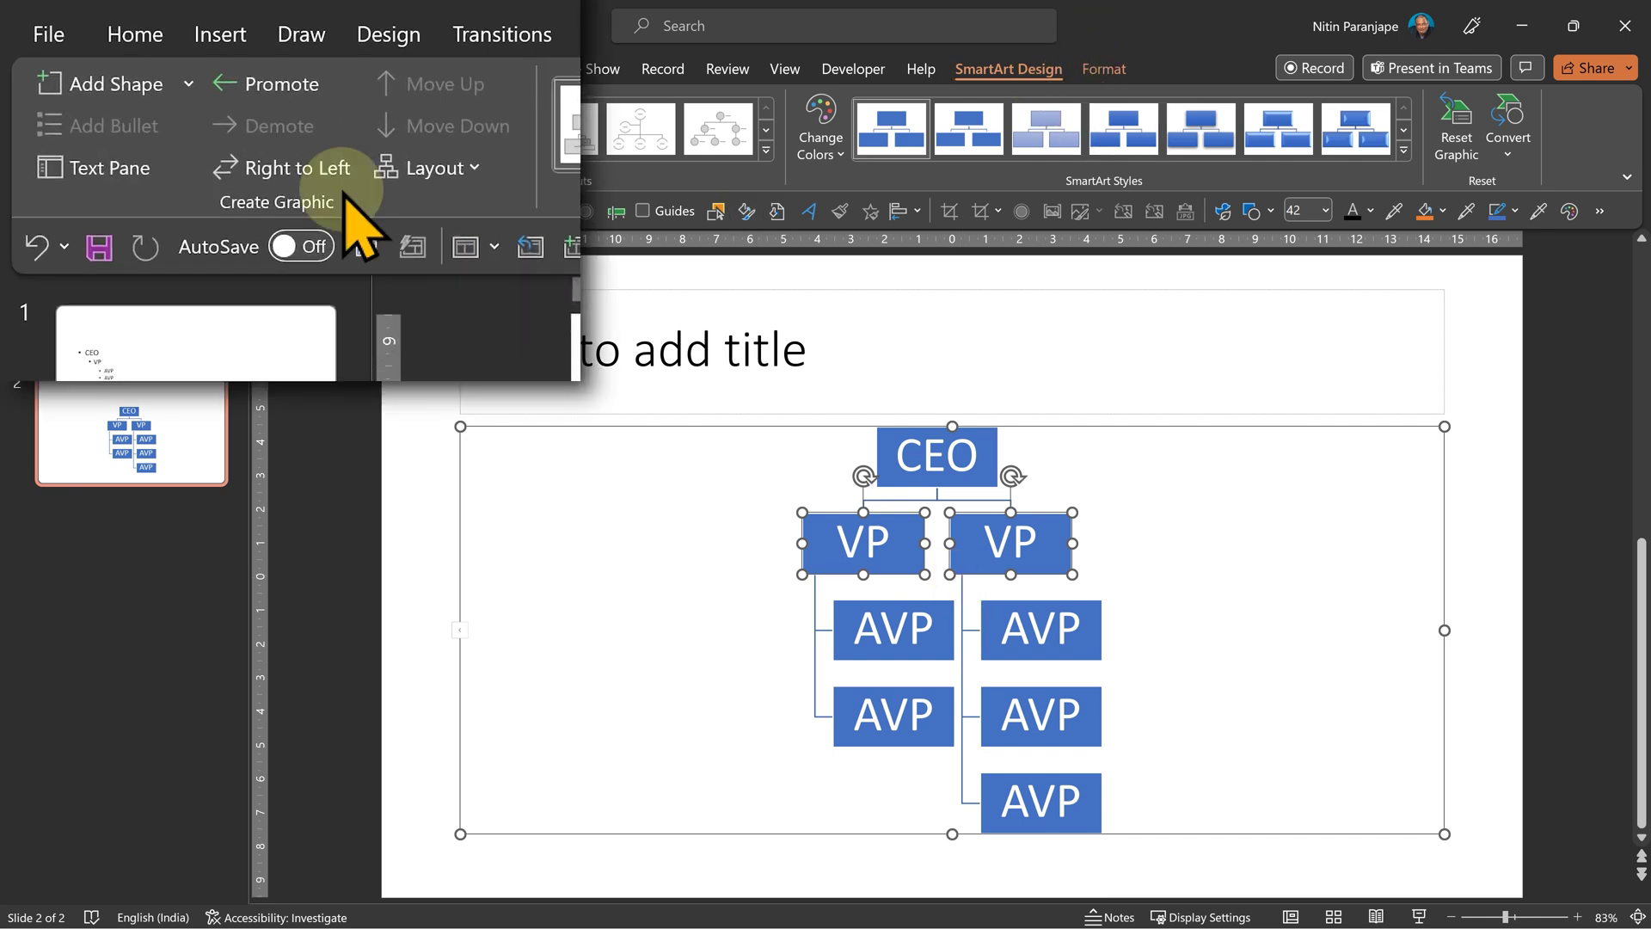
{"action": "left_click", "coordinate": [287, 159]}
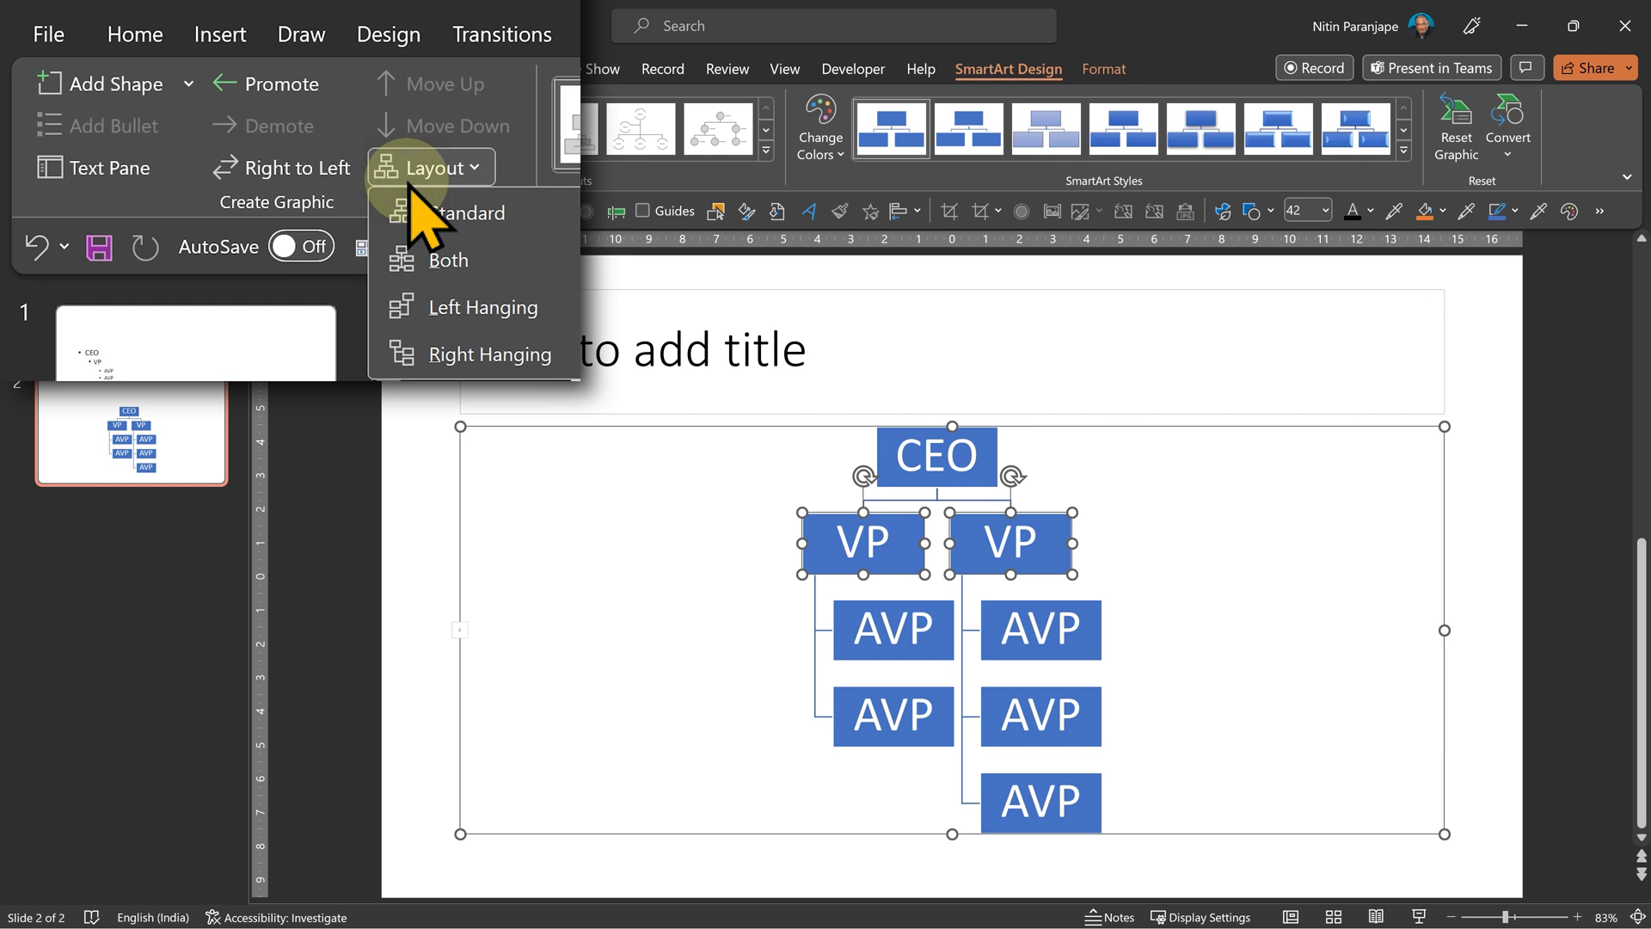
{"action": "left_click", "coordinate": [465, 220]}
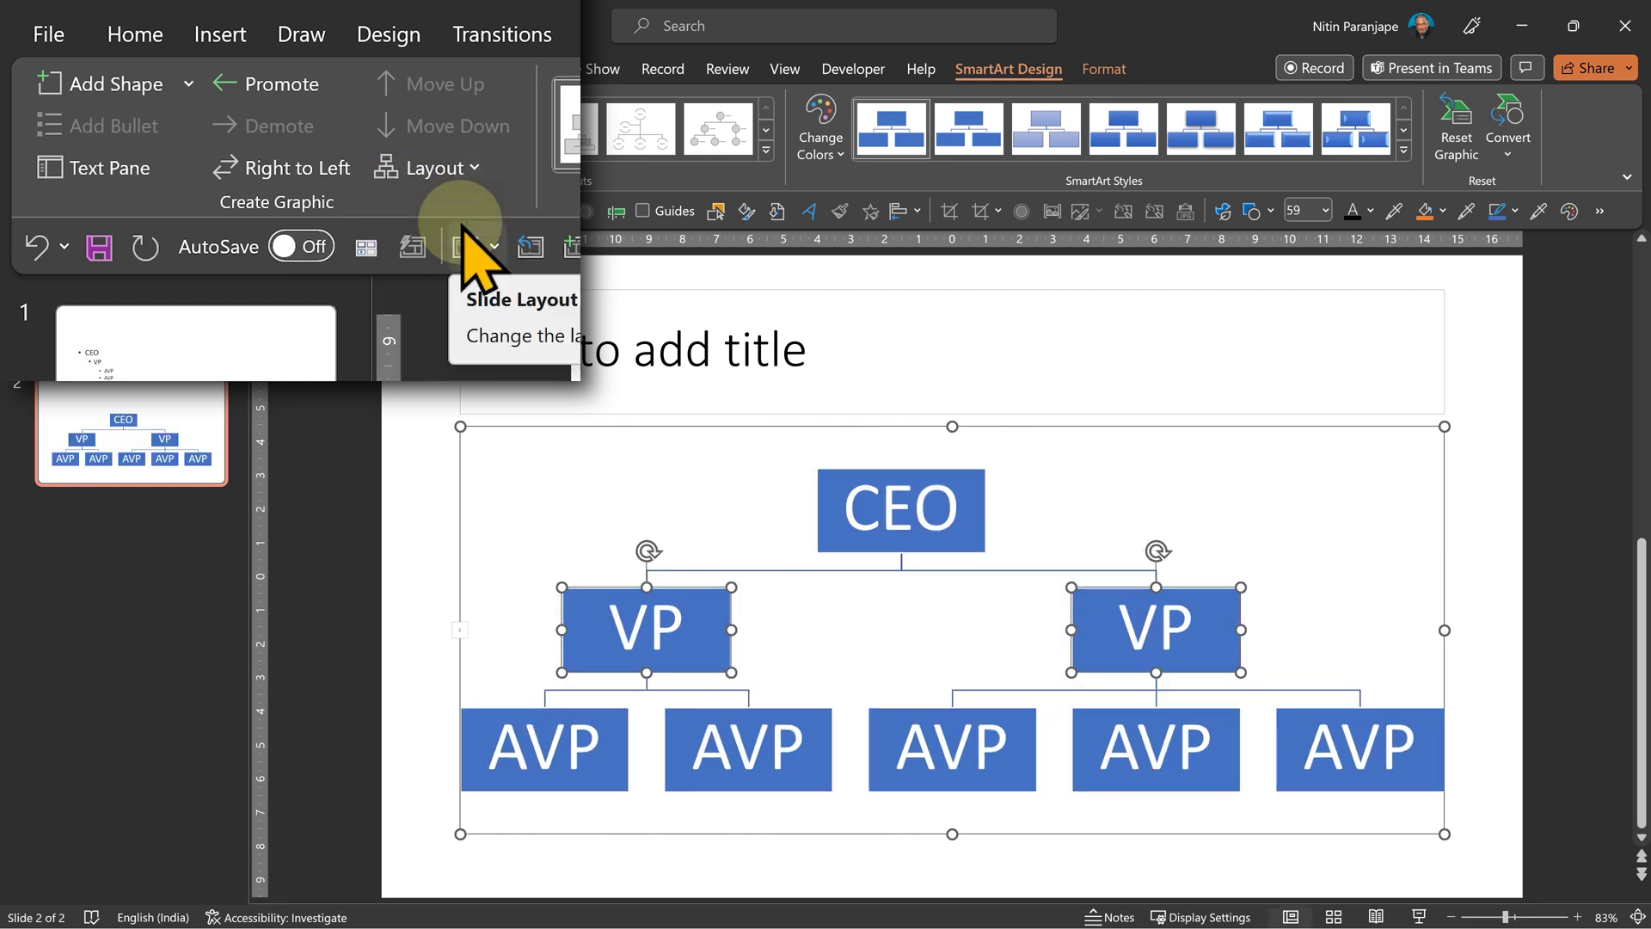
{"action": "left_click", "coordinate": [452, 174]}
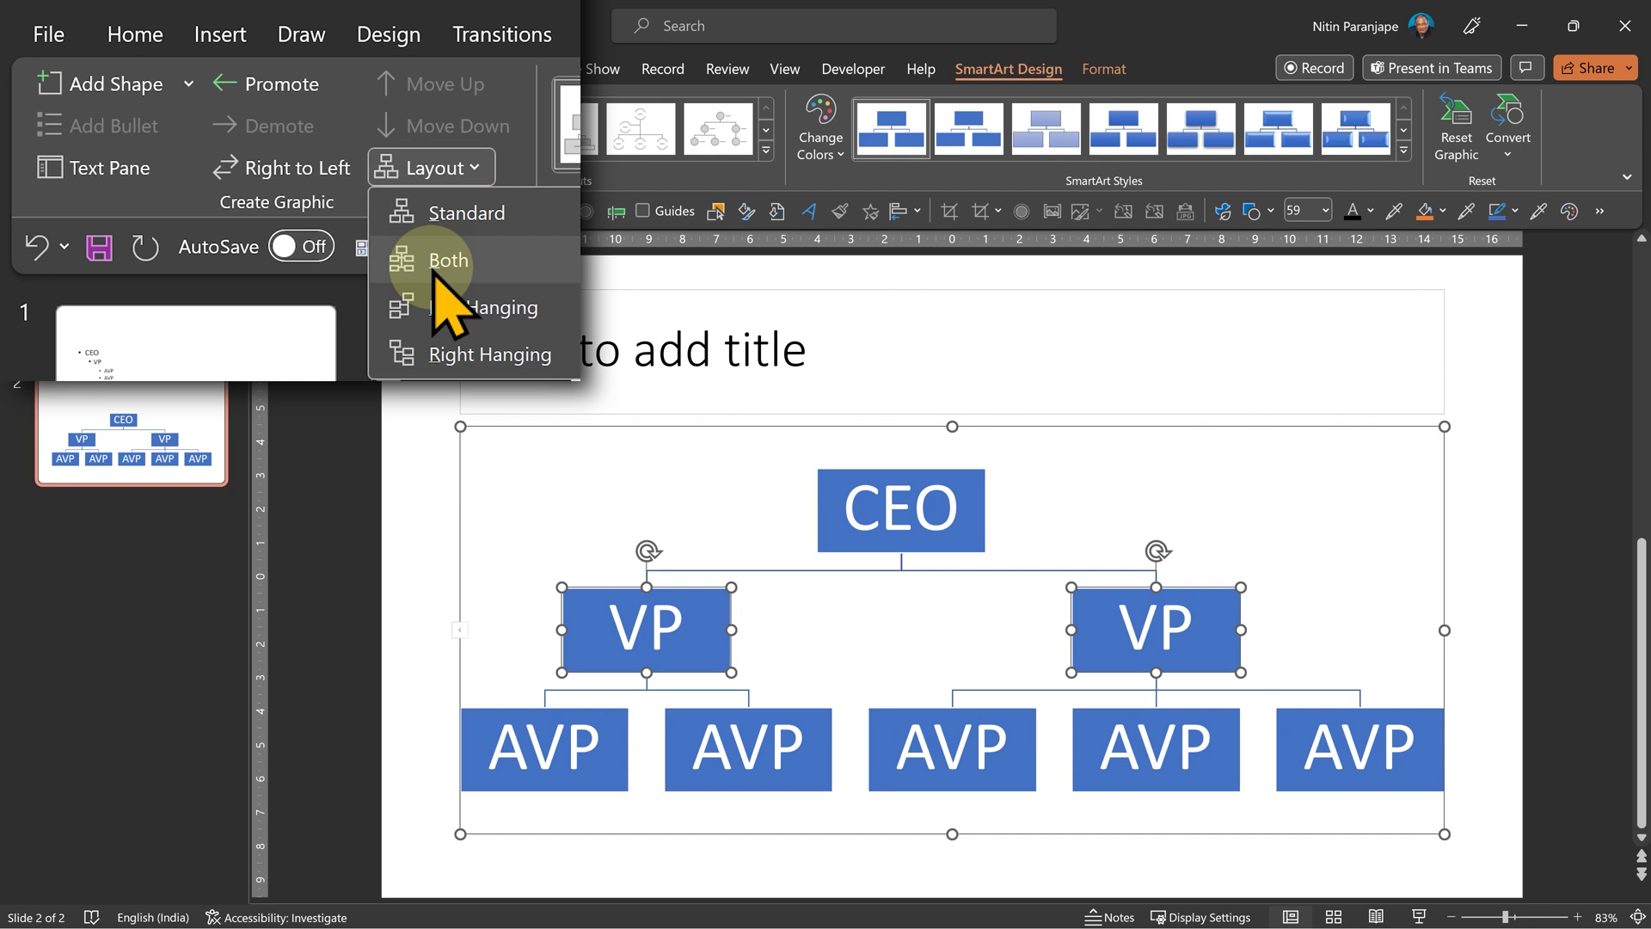
{"action": "left_click", "coordinate": [441, 267]}
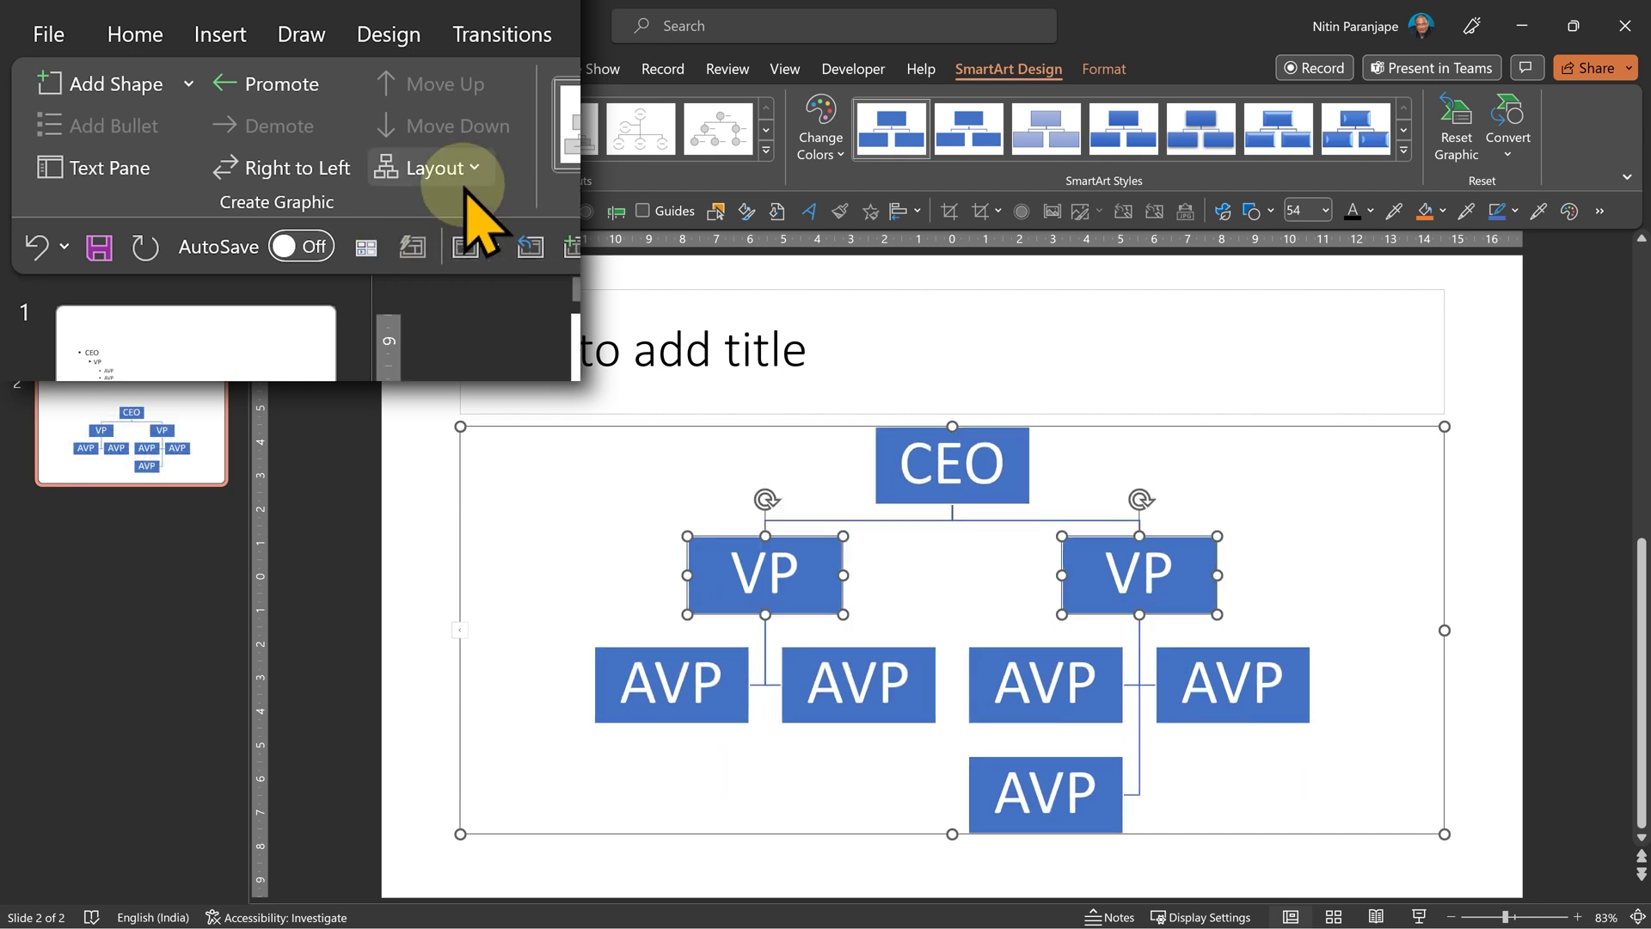
Try Left Hanging and Right Hanging, then return the AVPs to the Standard side-by-side row
{"action": "left_click", "coordinate": [455, 170]}
{"action": "left_click", "coordinate": [467, 311]}
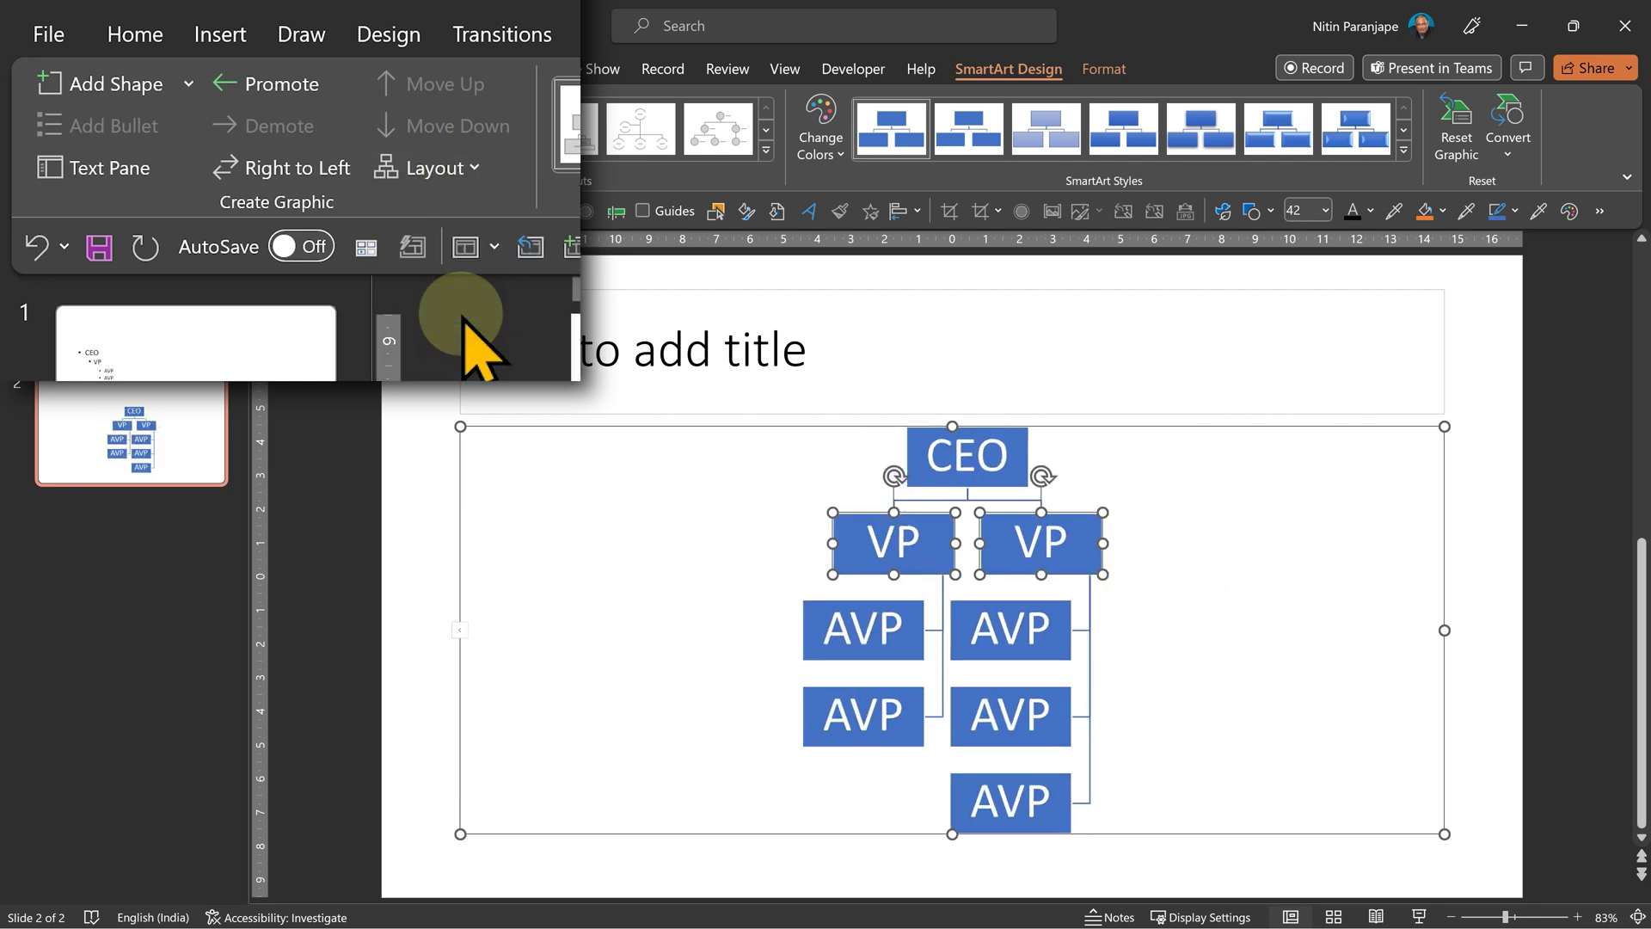
{"action": "left_click", "coordinate": [461, 181]}
{"action": "left_click", "coordinate": [469, 355]}
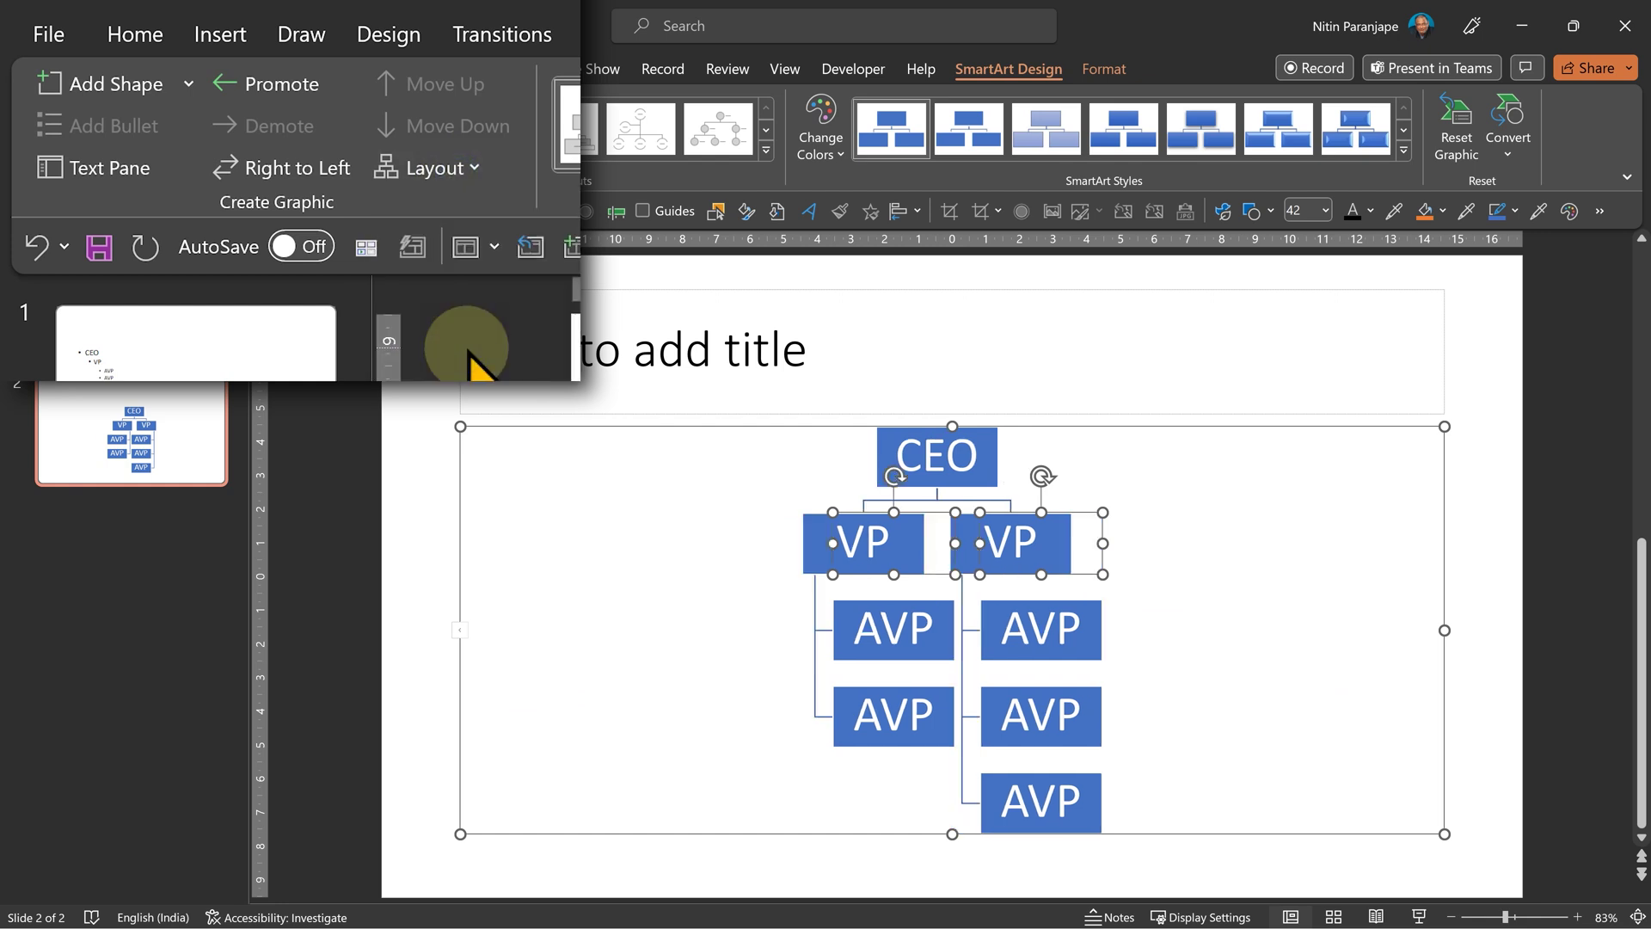
{"action": "left_click", "coordinate": [454, 170]}
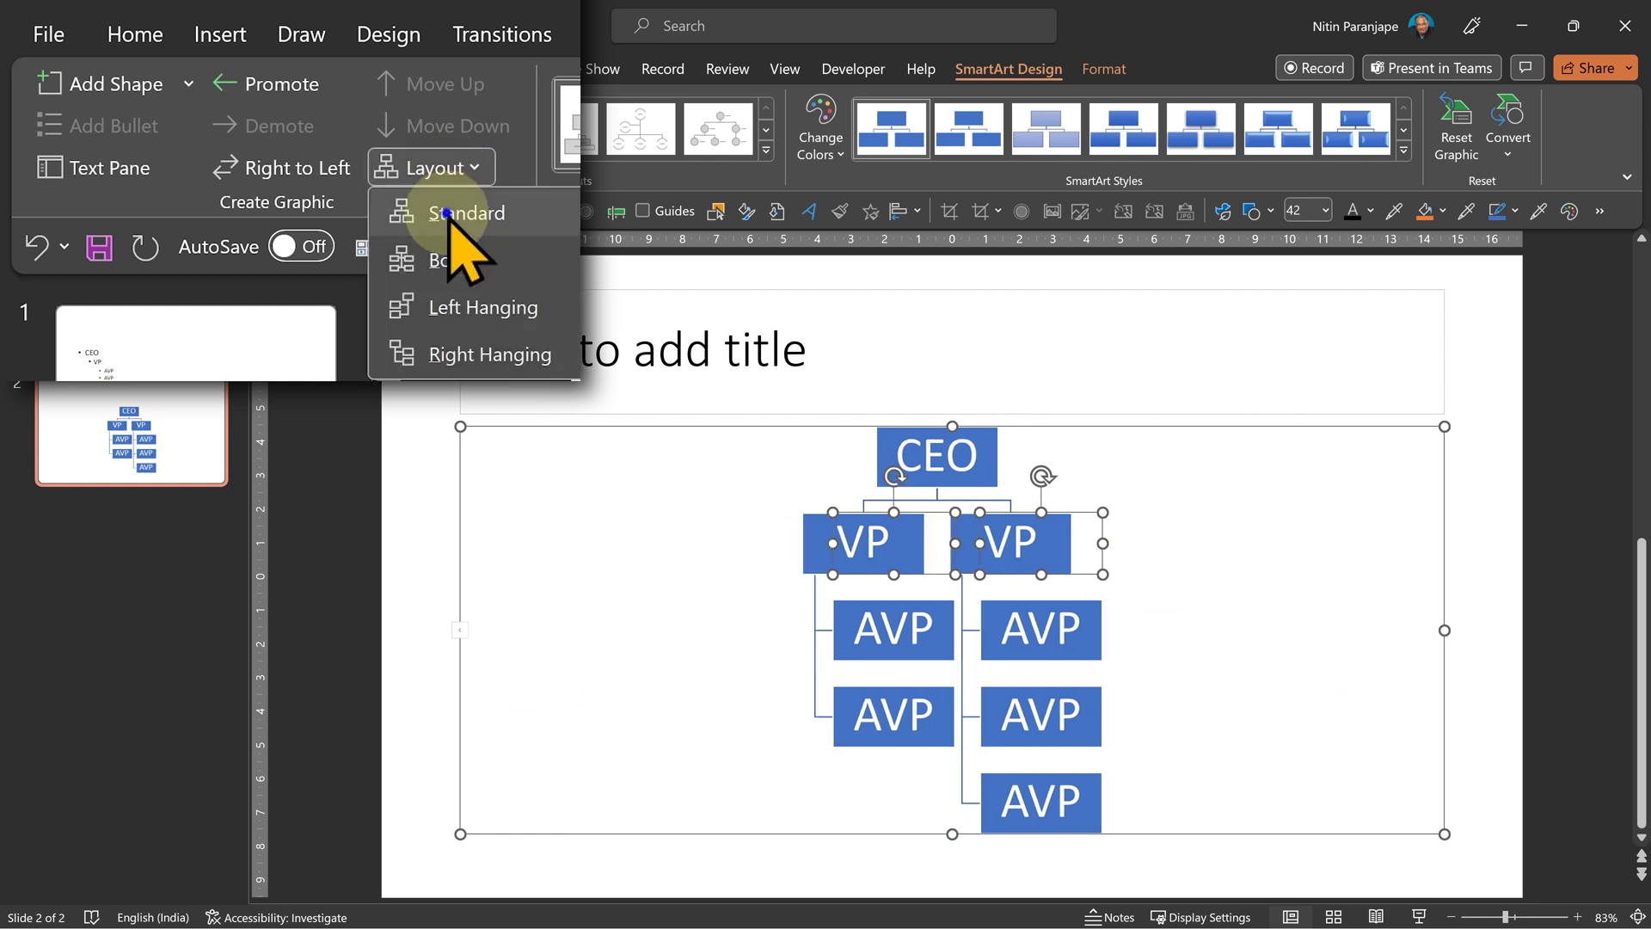
{"action": "left_click", "coordinate": [452, 213]}
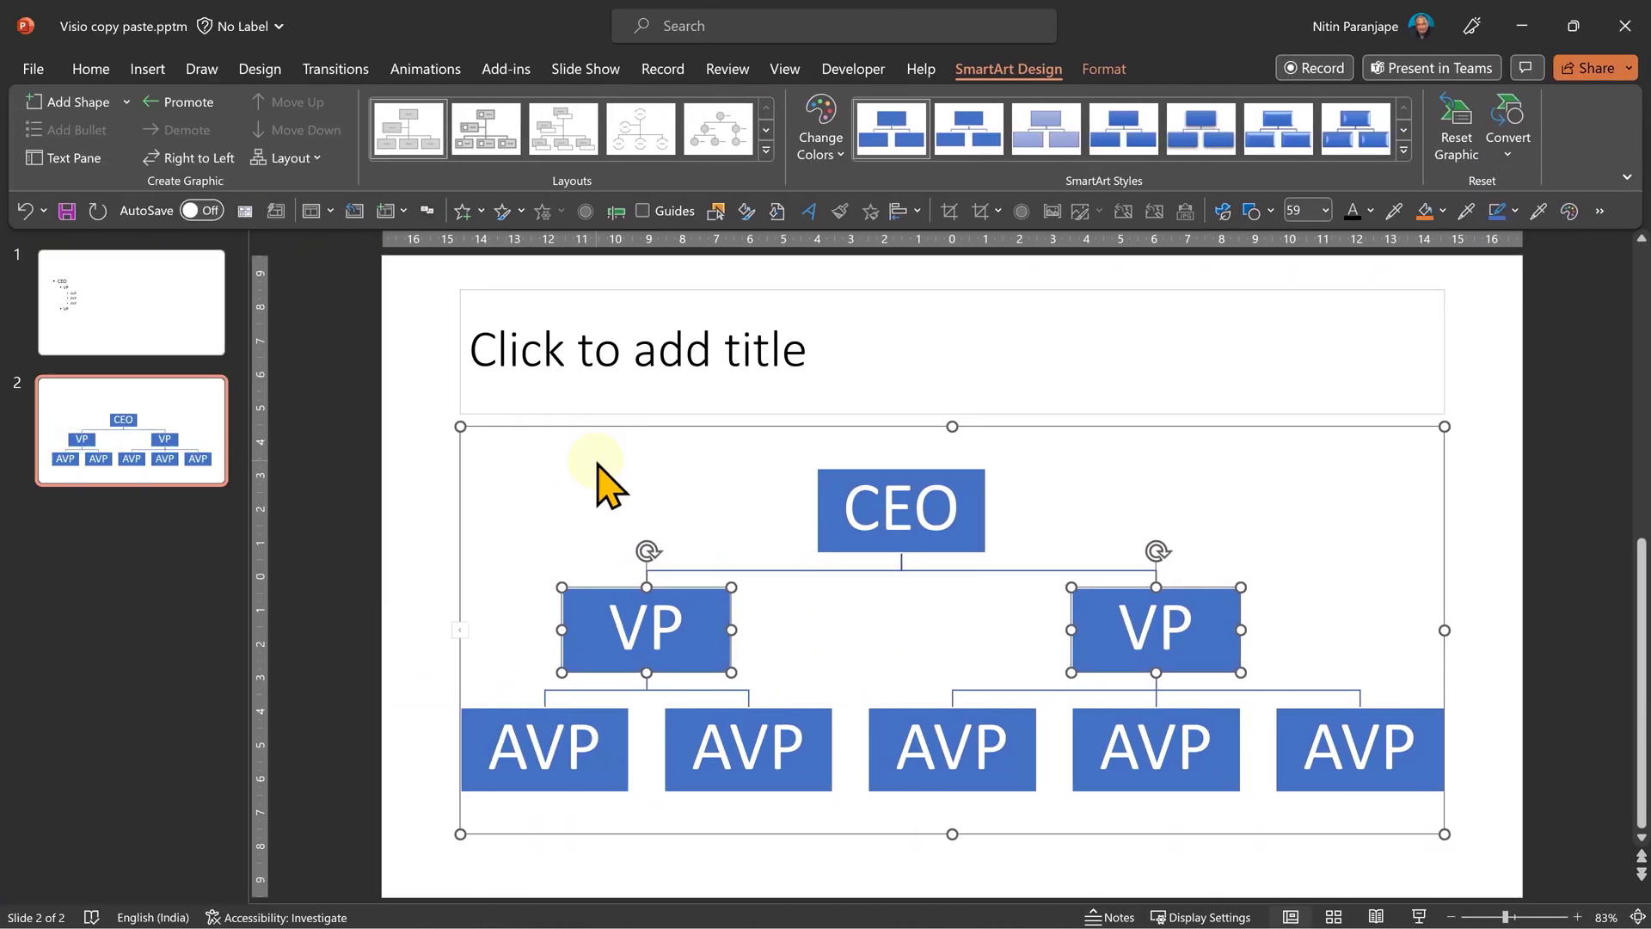
{"action": "left_click", "coordinate": [763, 150]}
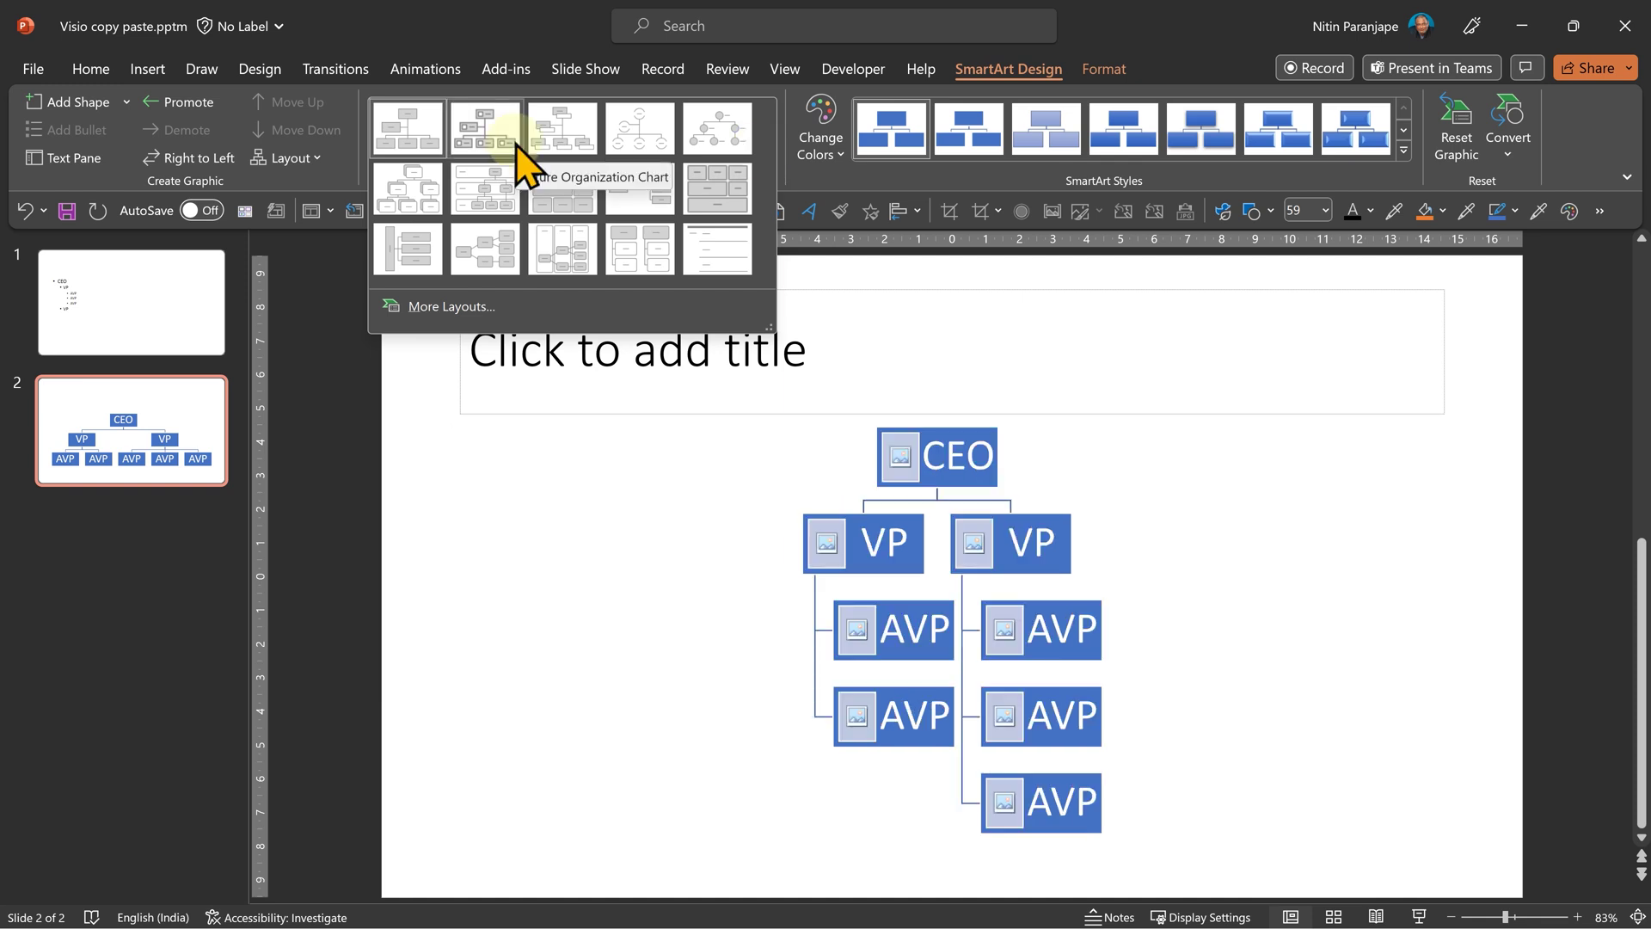
{"action": "left_click", "coordinate": [519, 153]}
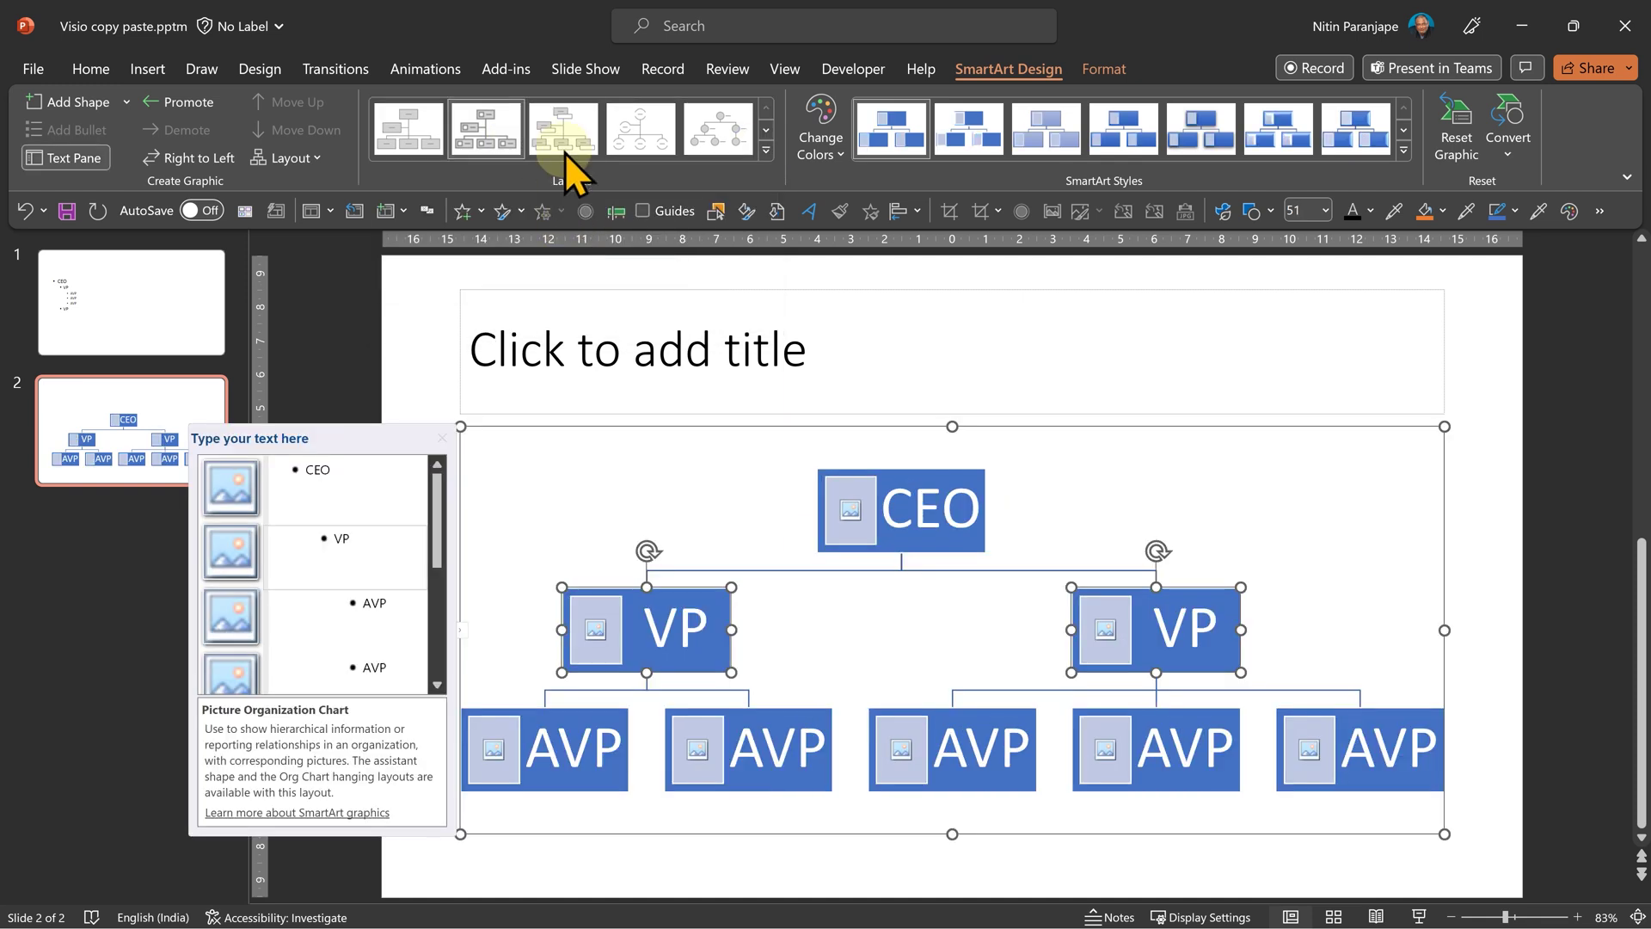
{"action": "left_click", "coordinate": [564, 153]}
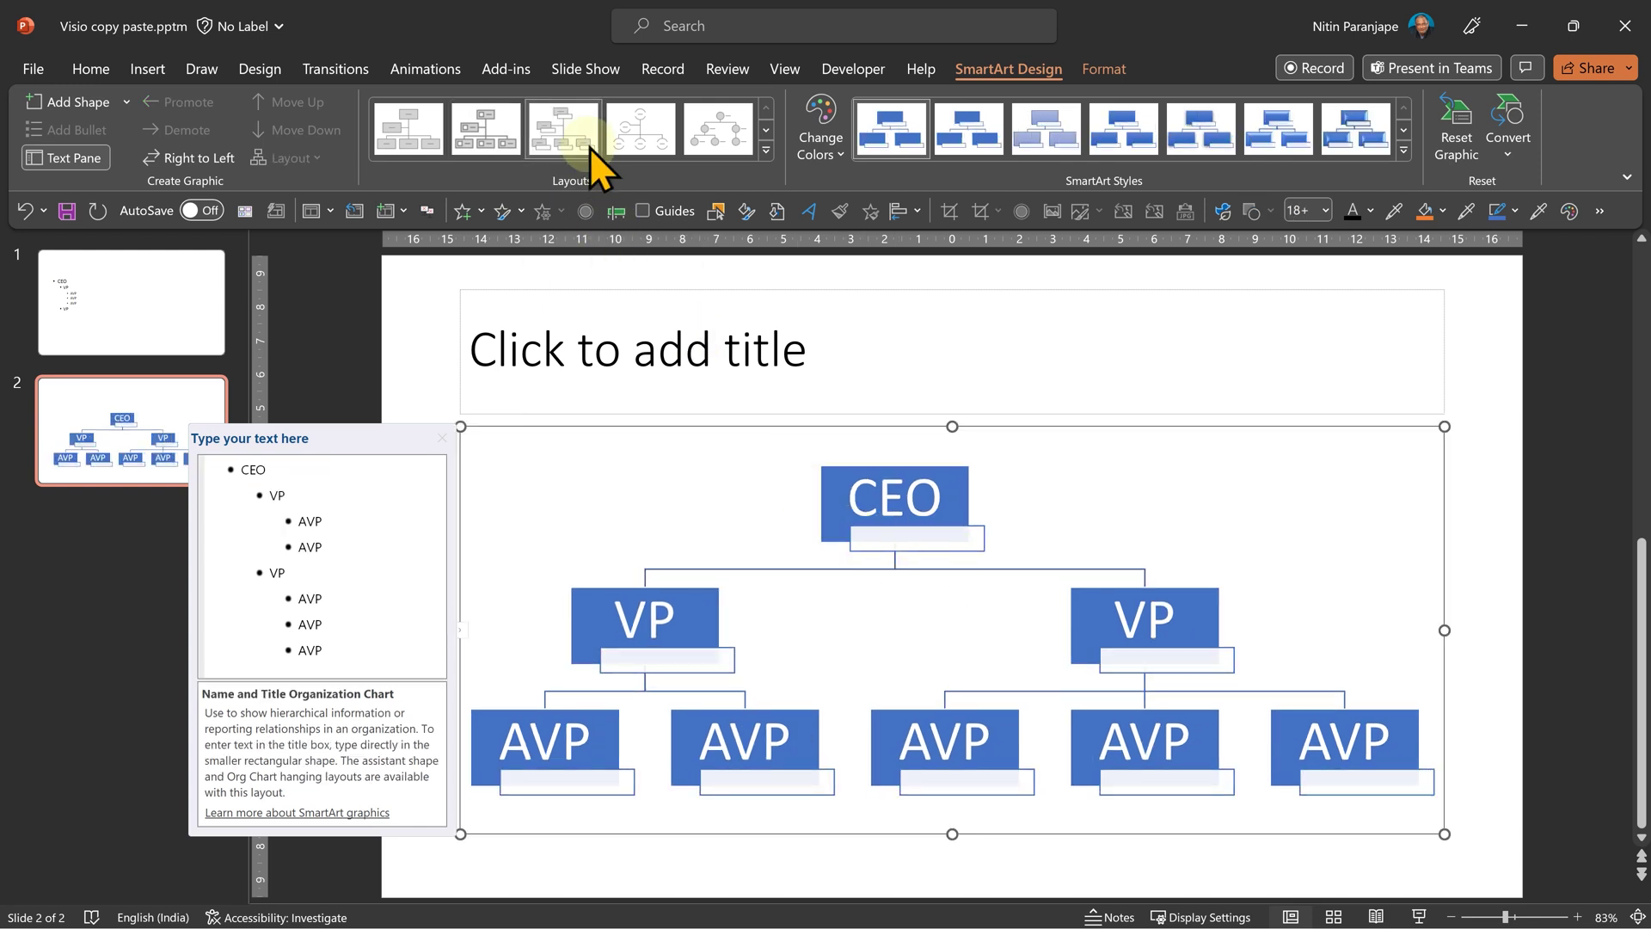
{"action": "left_click", "coordinate": [637, 140]}
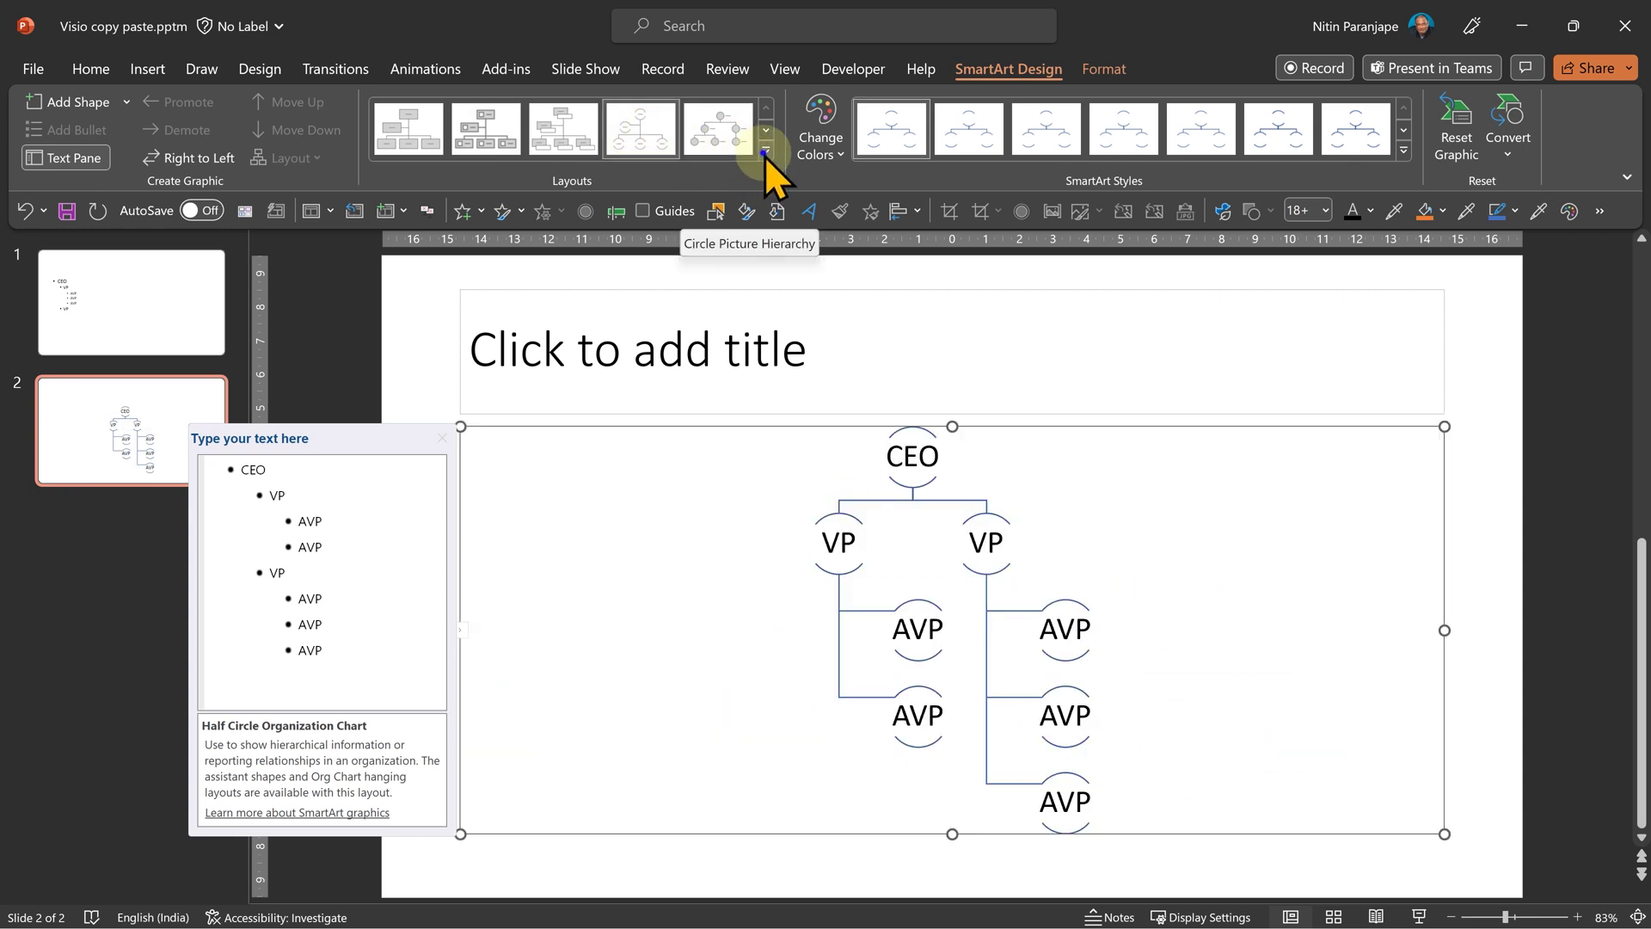
{"action": "left_click", "coordinate": [765, 149]}
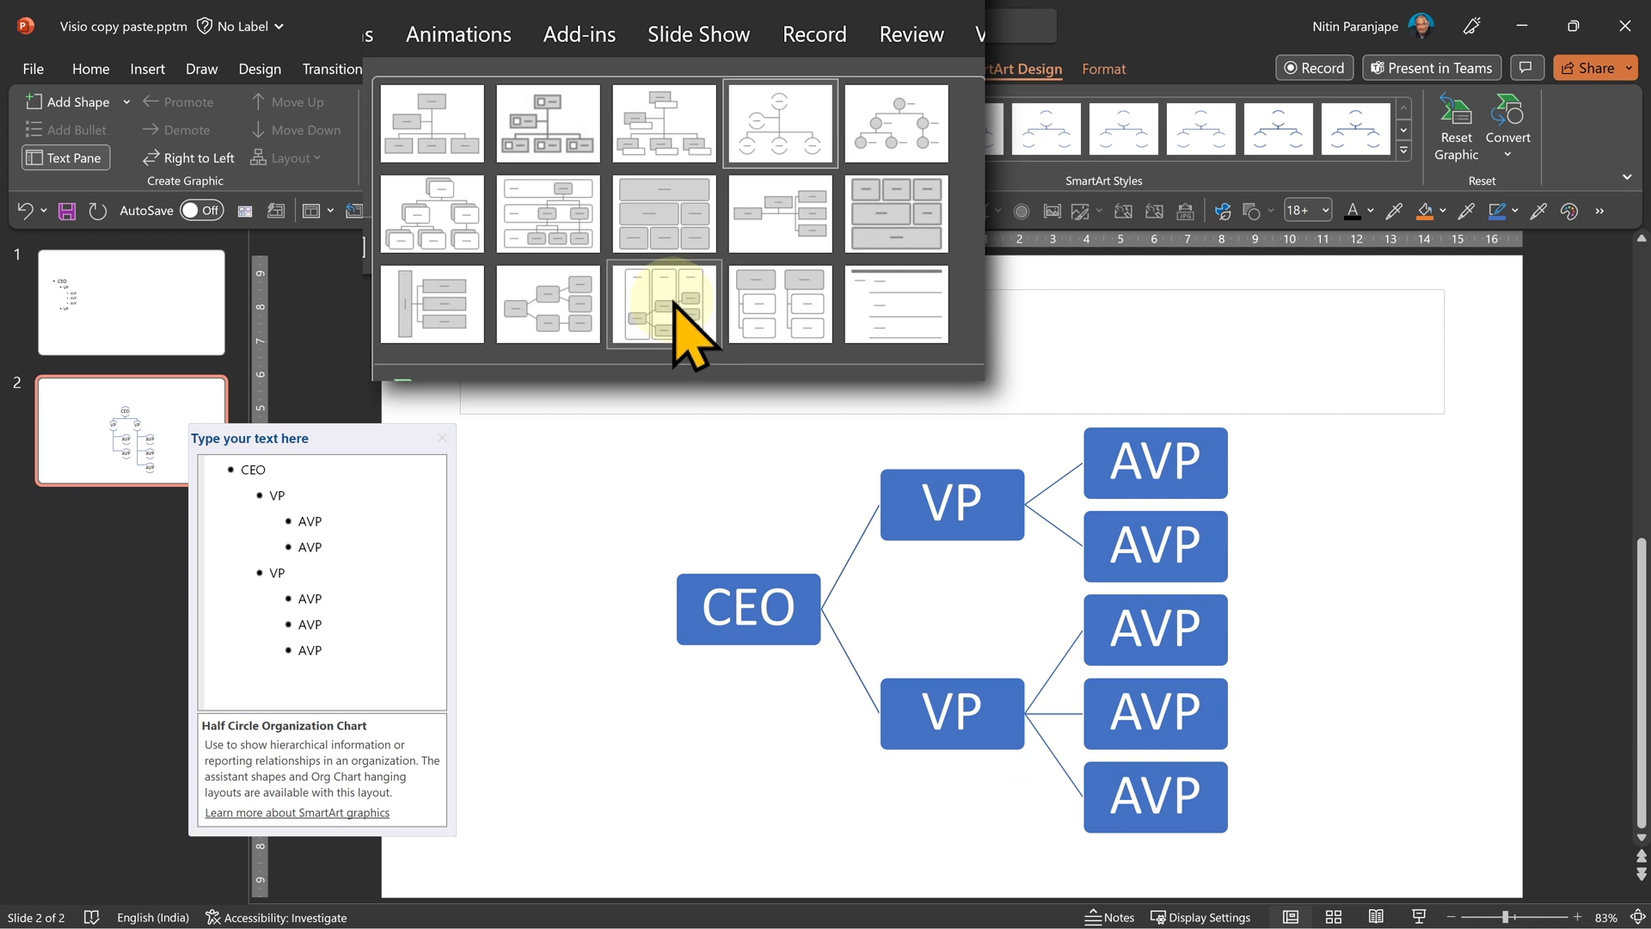
{"action": "left_click", "coordinate": [207, 467]}
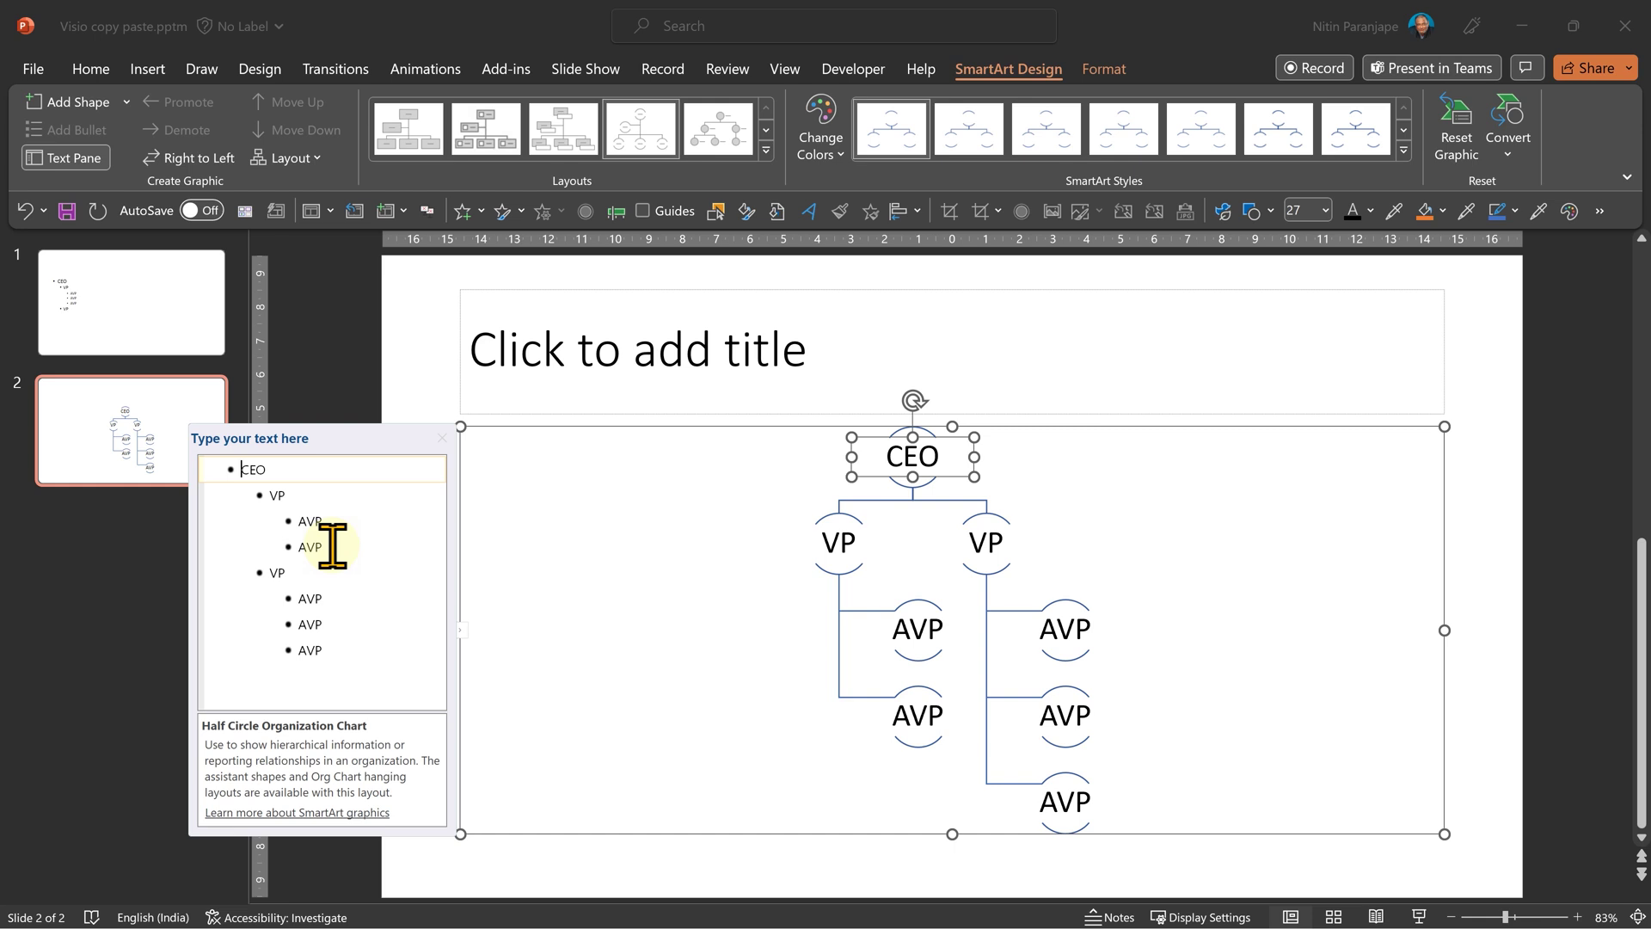
Apply the Labeled Hierarchy layout and start a top-level band label line after the last AVP
{"action": "left_click", "coordinate": [765, 151]}
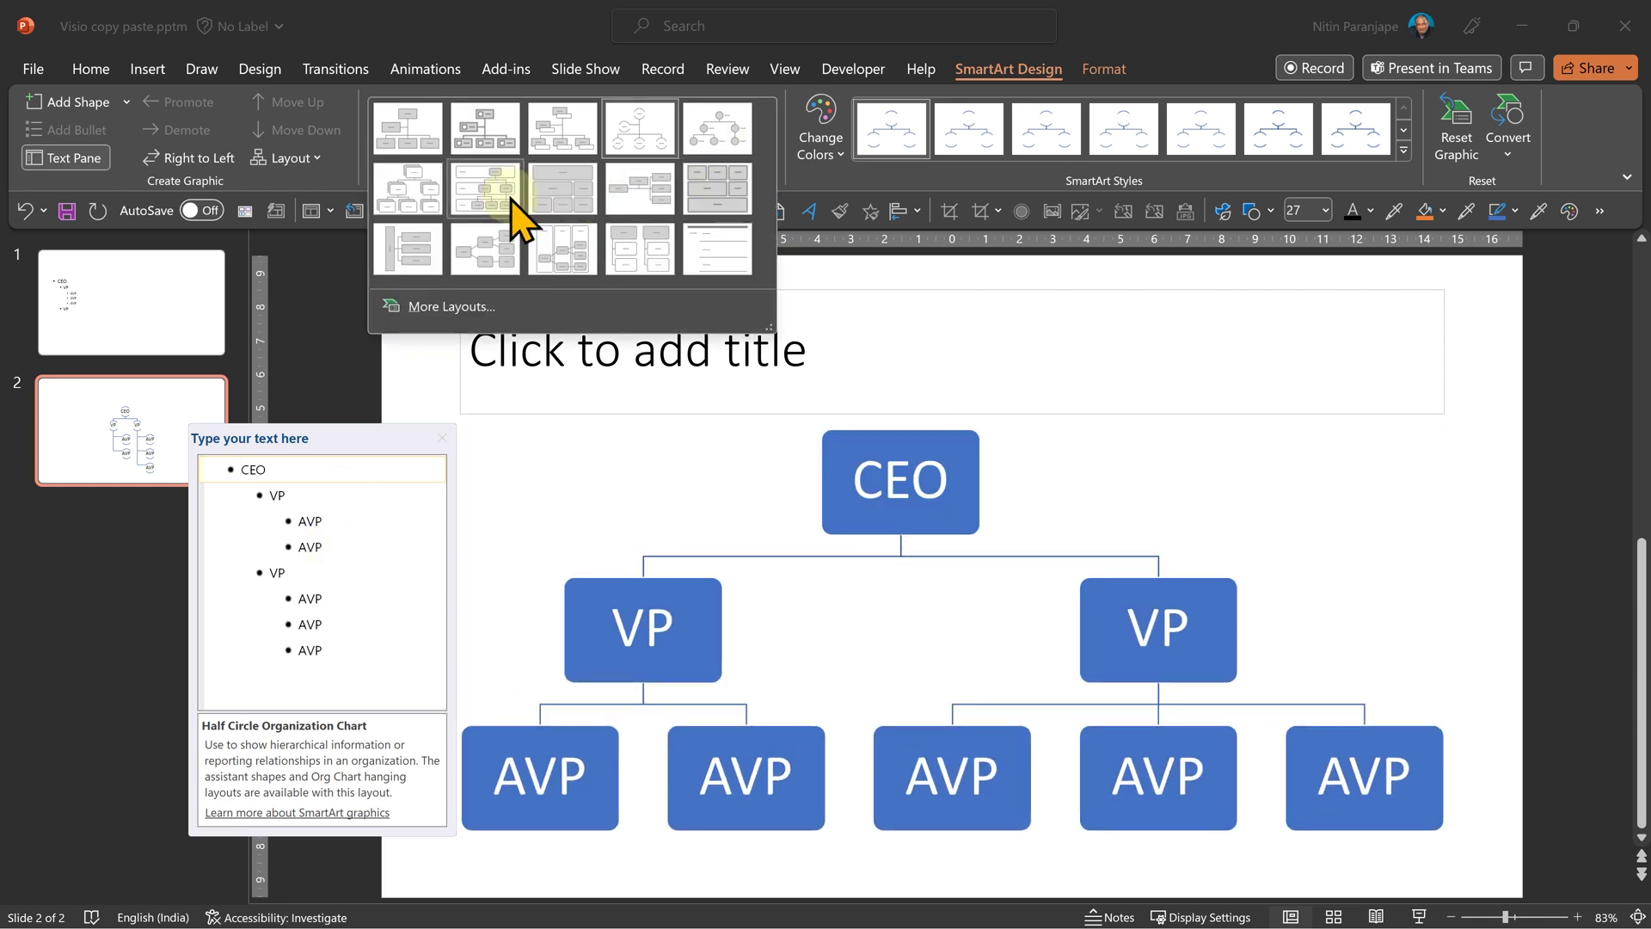
{"action": "left_click", "coordinate": [510, 197]}
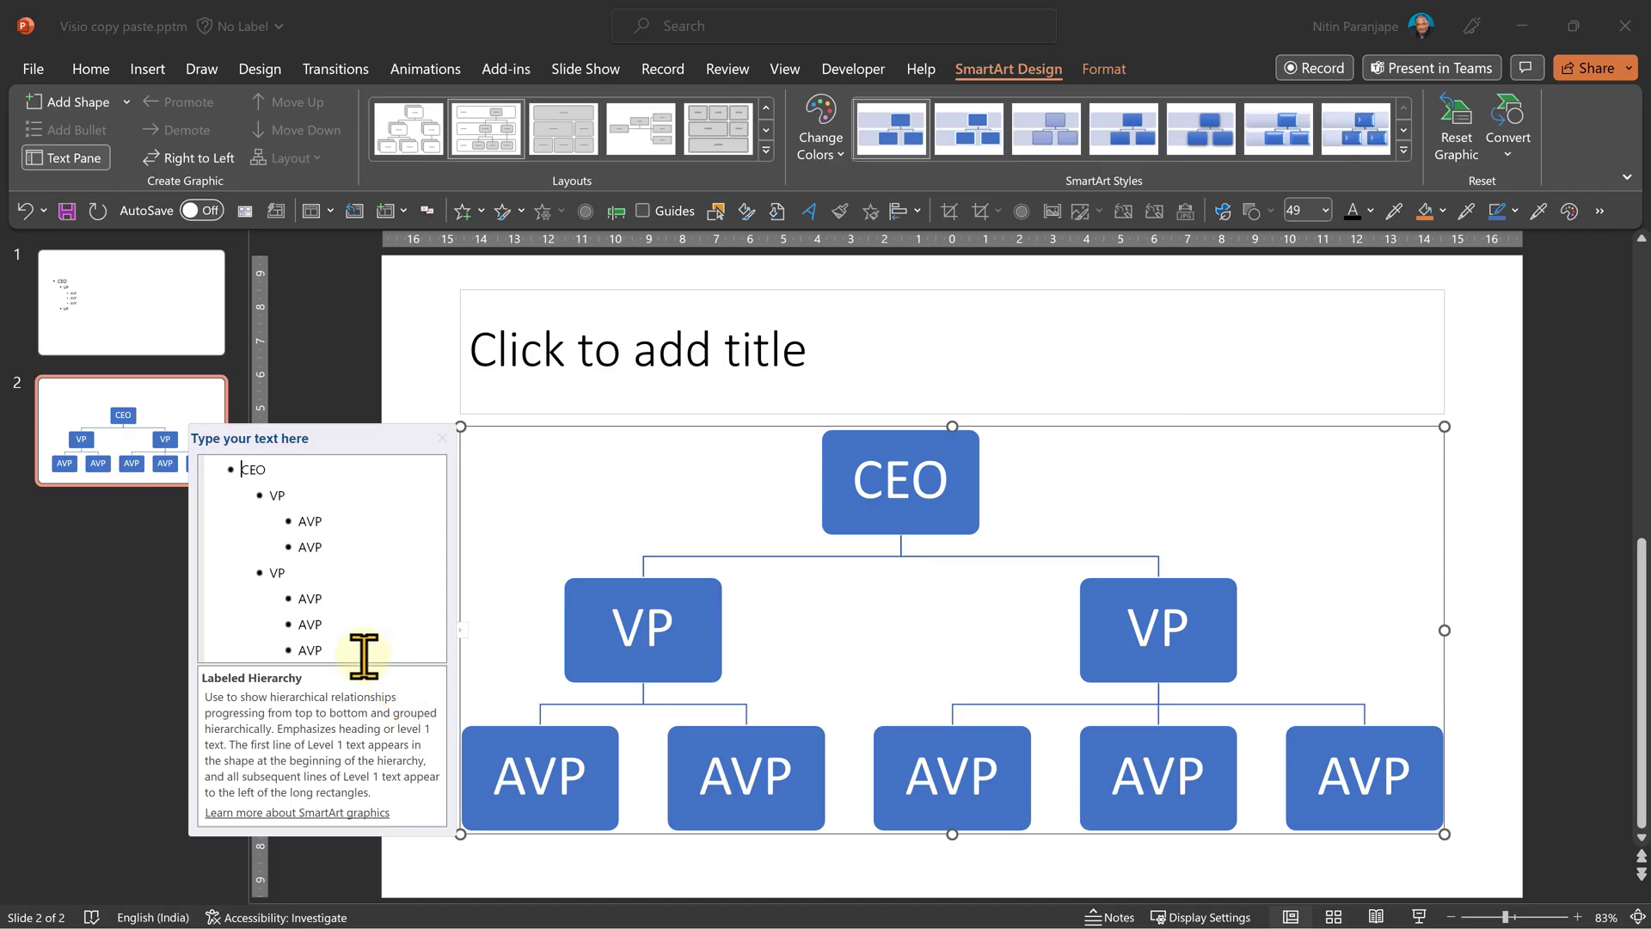
{"action": "left_click", "coordinate": [365, 650]}
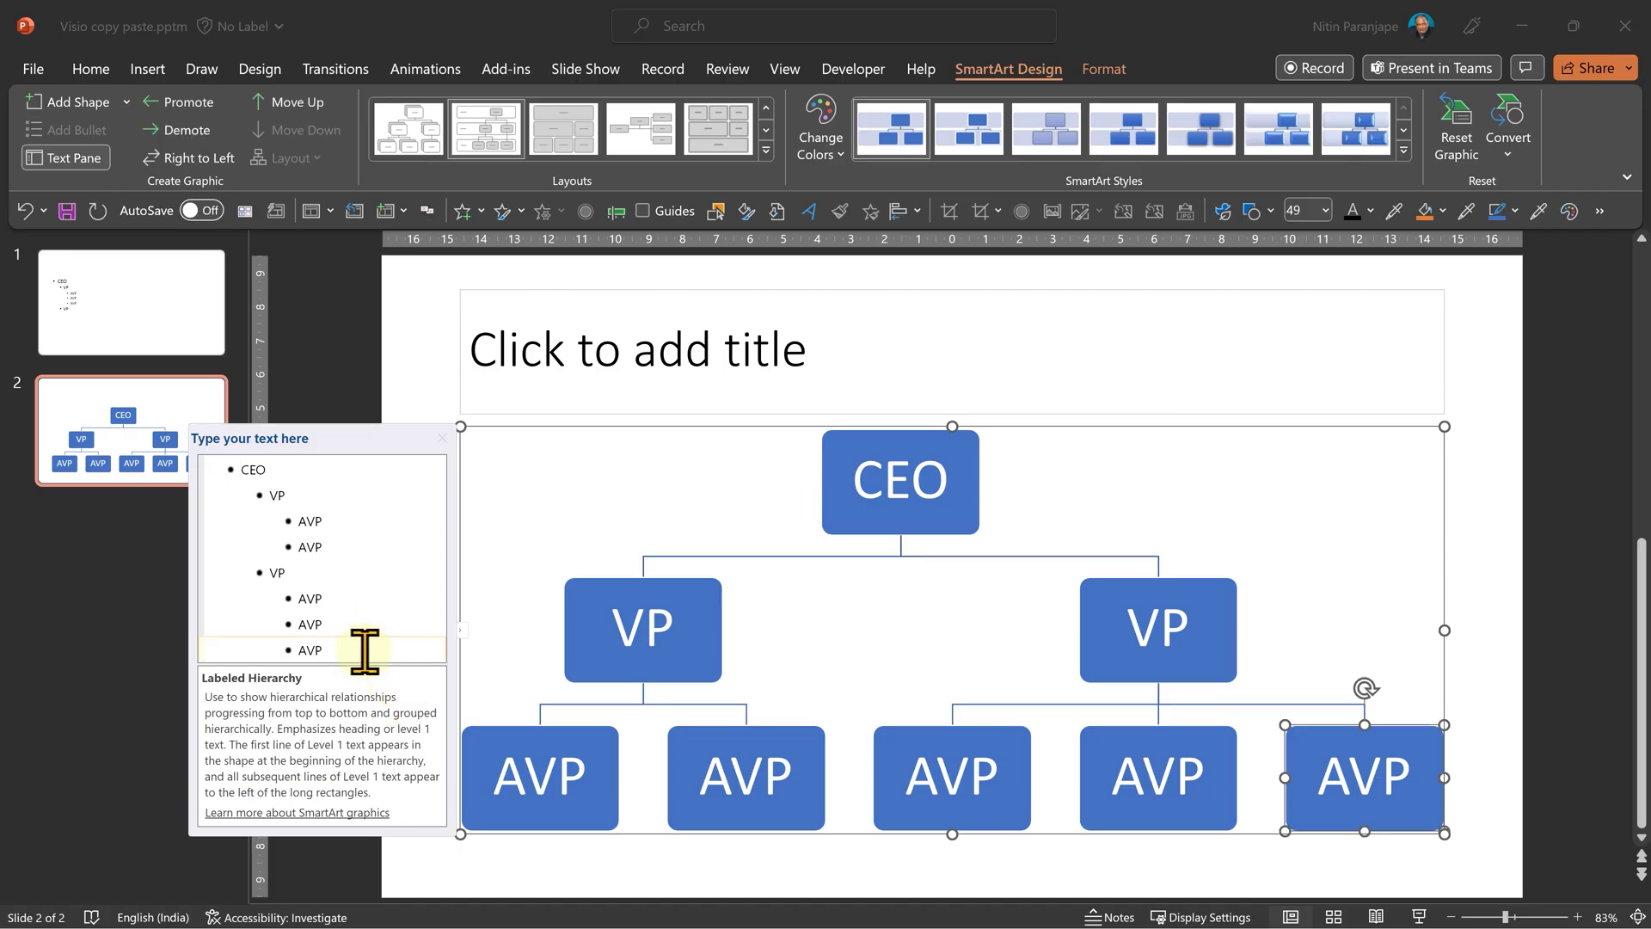
{"action": "key", "text": "Return"}
{"action": "key", "text": "shift+Tab"}
{"action": "key", "text": "shift+Tab"}
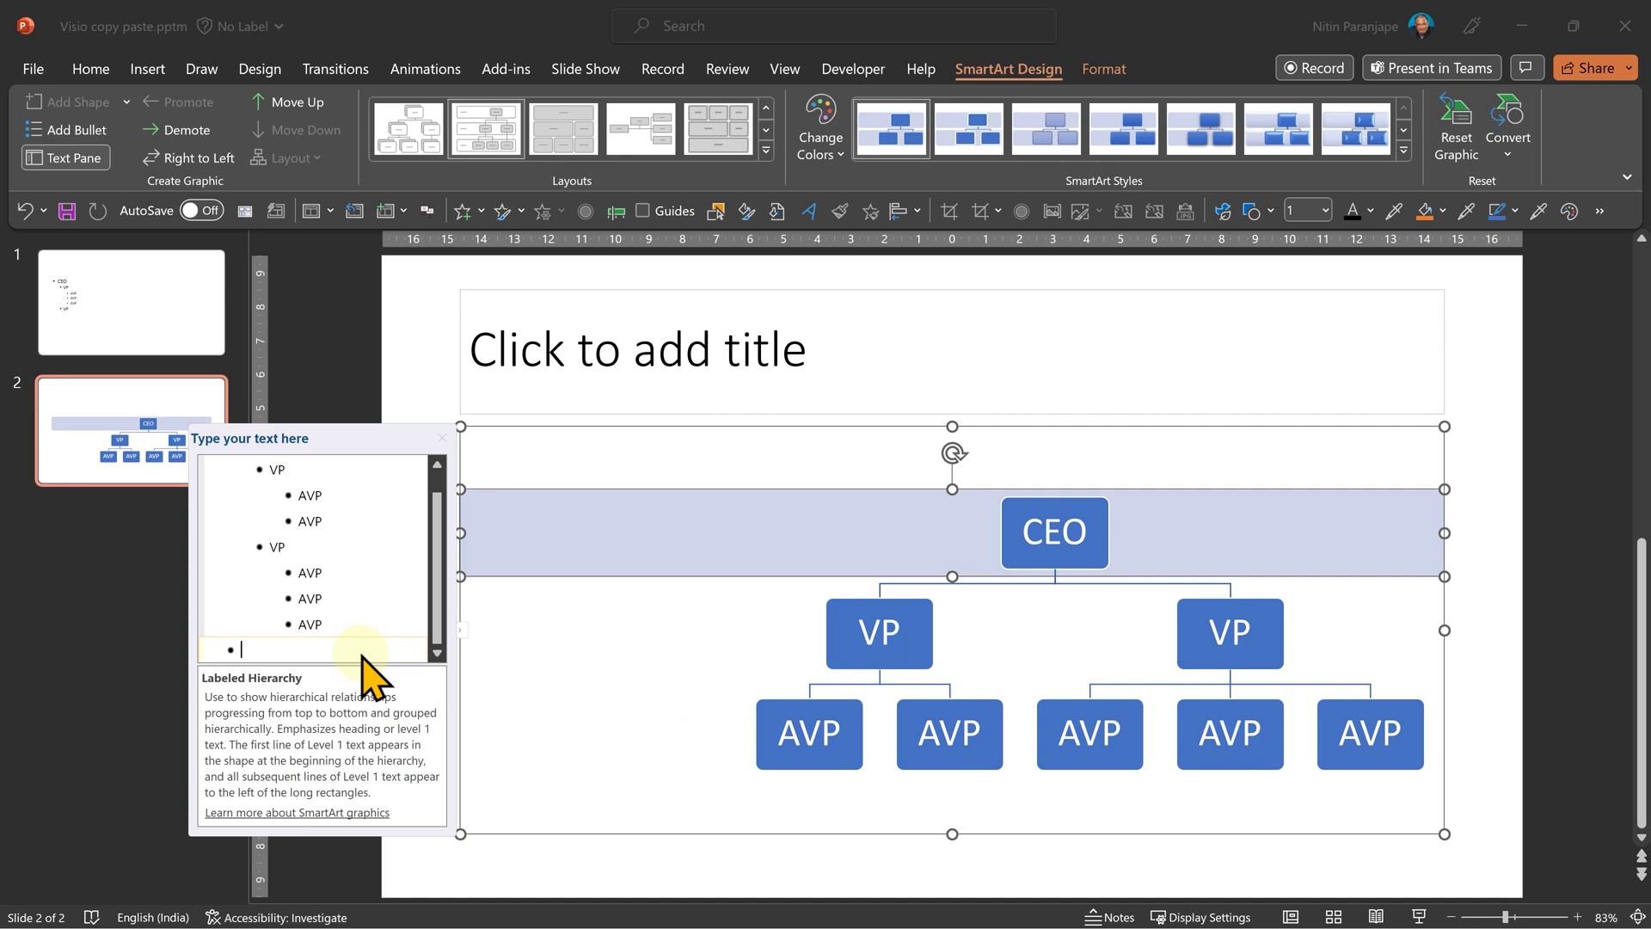
{"action": "type", "text": "TOP"}
Add the TOP, Middle and Lower band labels, then try the horizontal labeled hierarchy layout
{"action": "key", "text": "Return"}
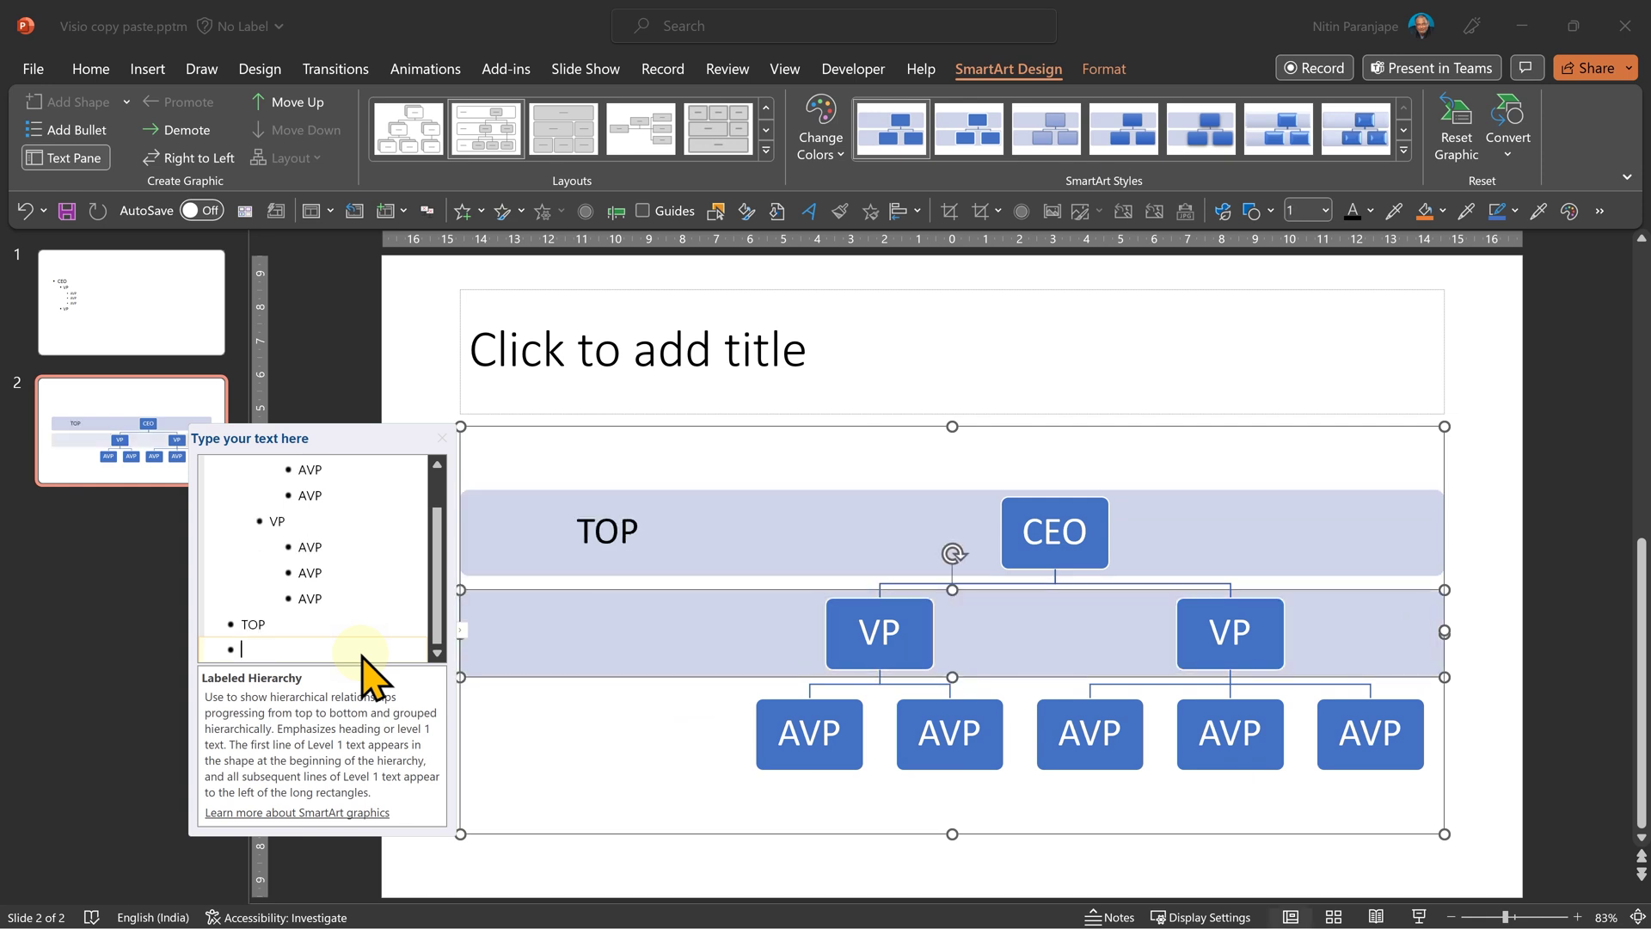
{"action": "type", "text": "Middle"}
{"action": "key", "text": "Return"}
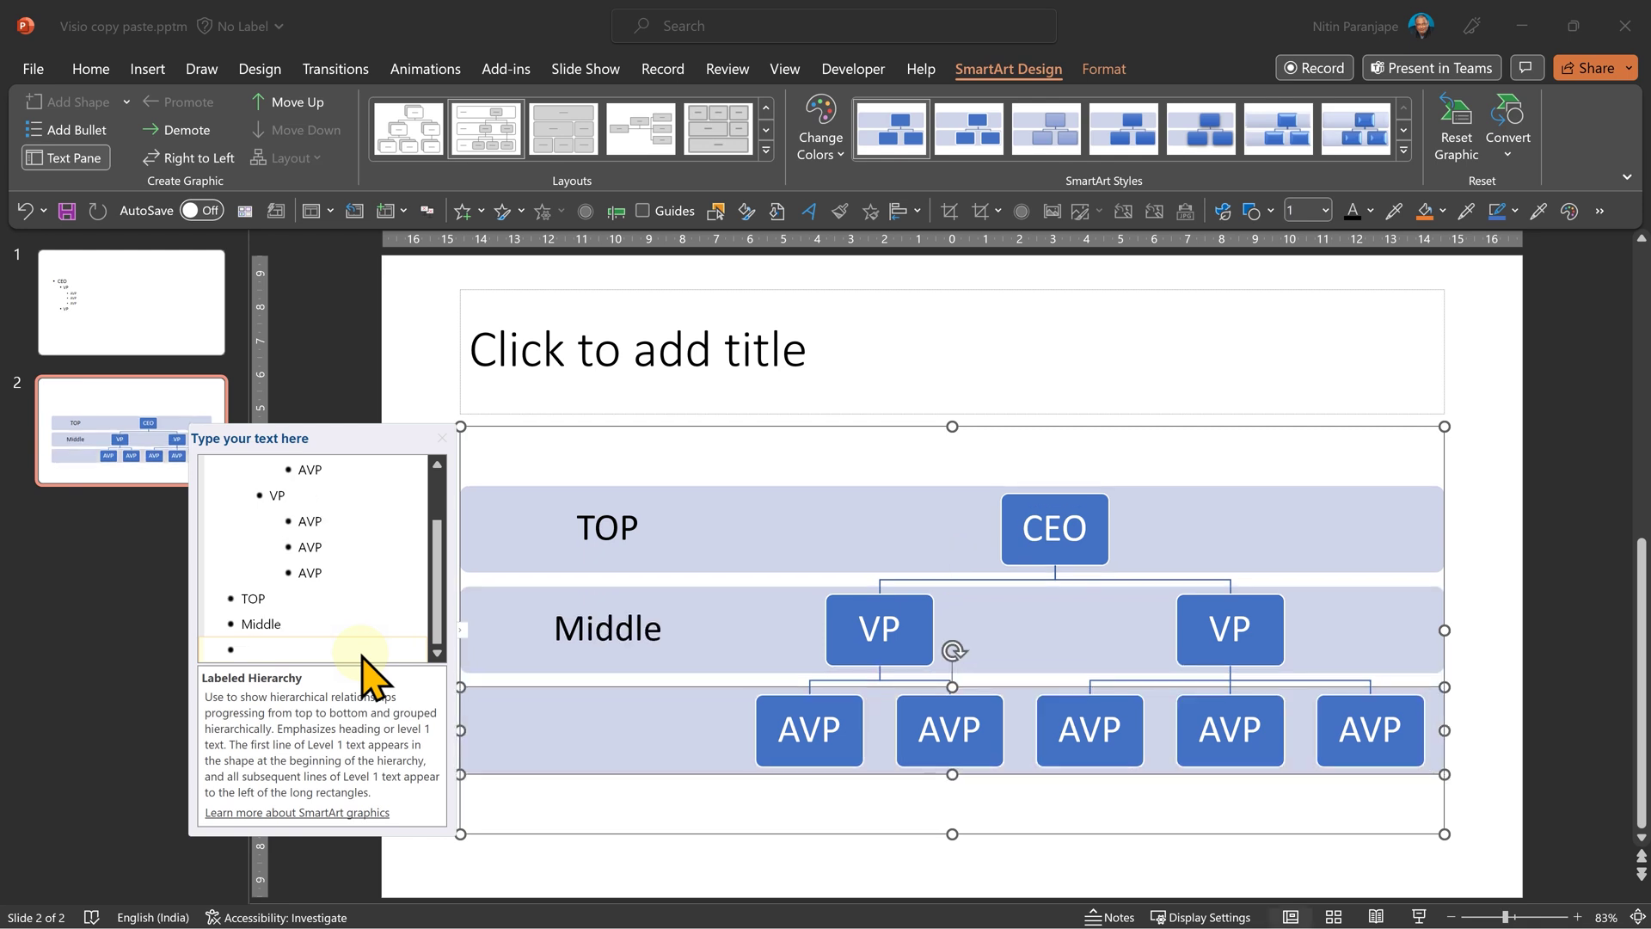
{"action": "type", "text": "Lower"}
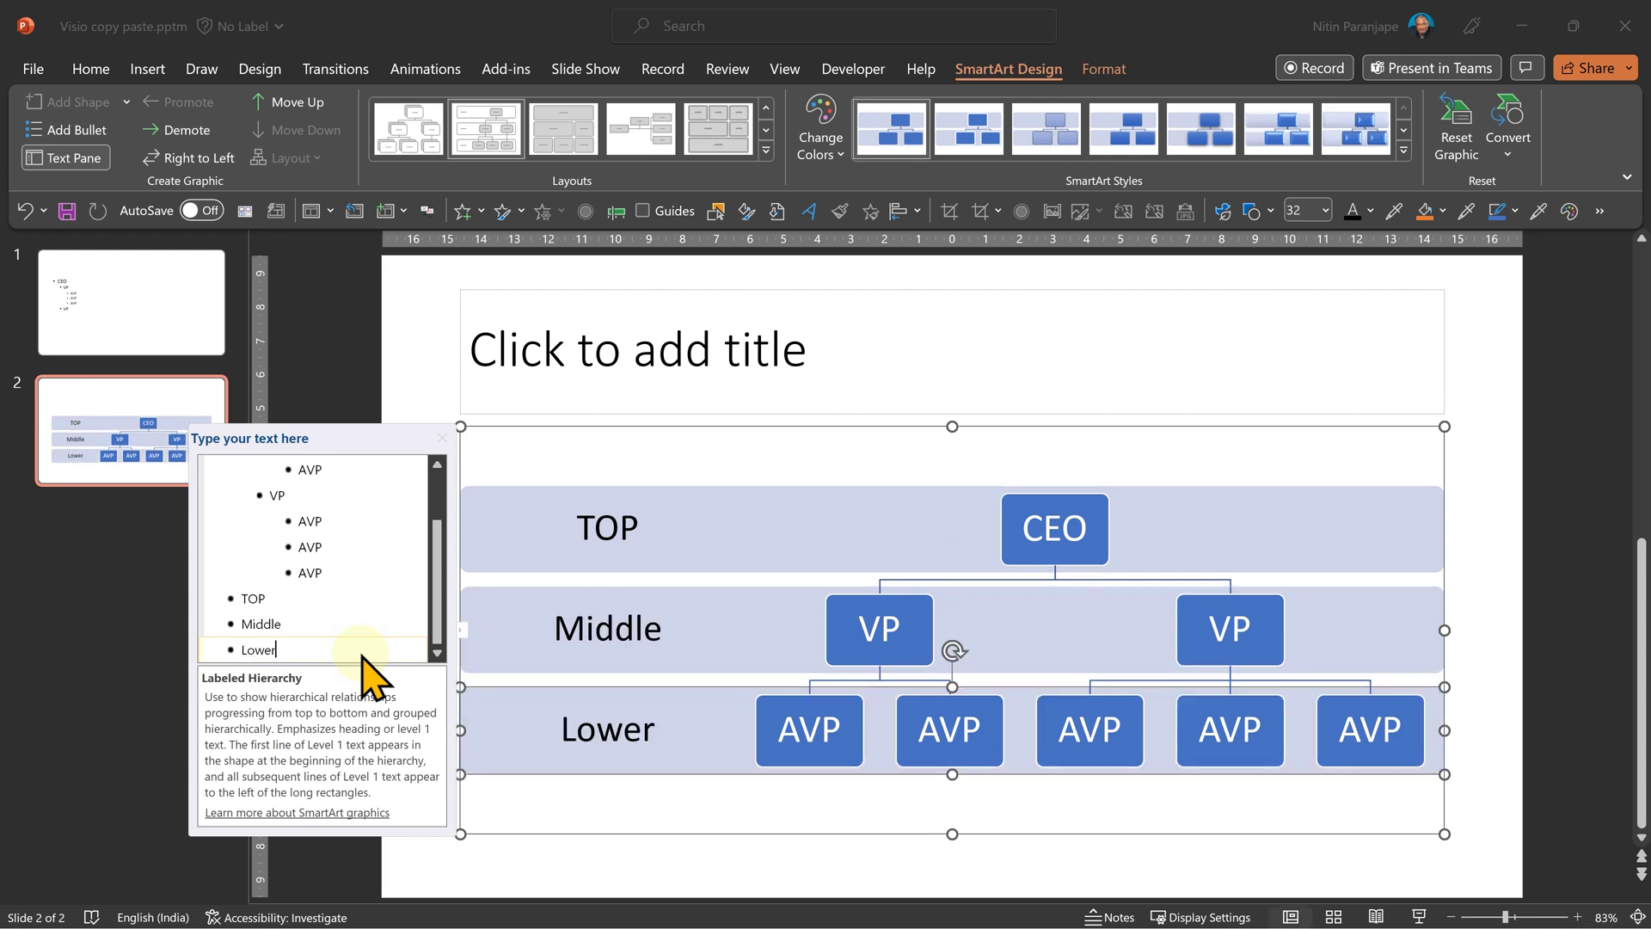
{"action": "left_click", "coordinate": [766, 148]}
{"action": "left_click", "coordinate": [588, 255]}
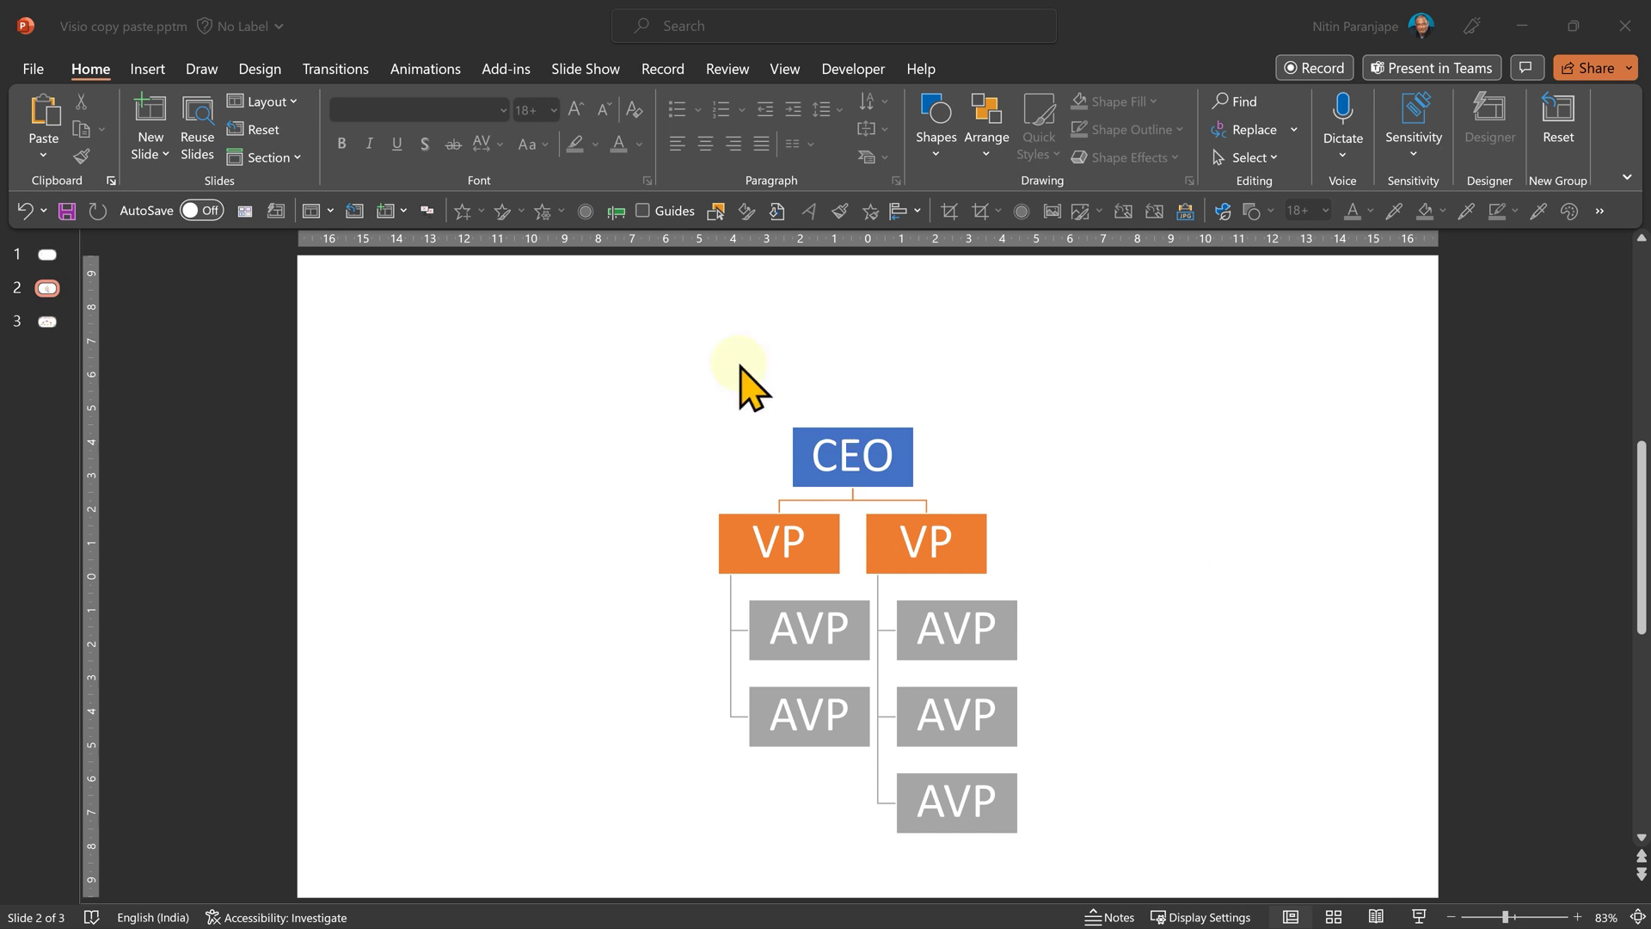
Switch the org chart to the Picture Organization Chart layout and start filling the CEO picture spot
{"action": "left_click", "coordinate": [786, 438]}
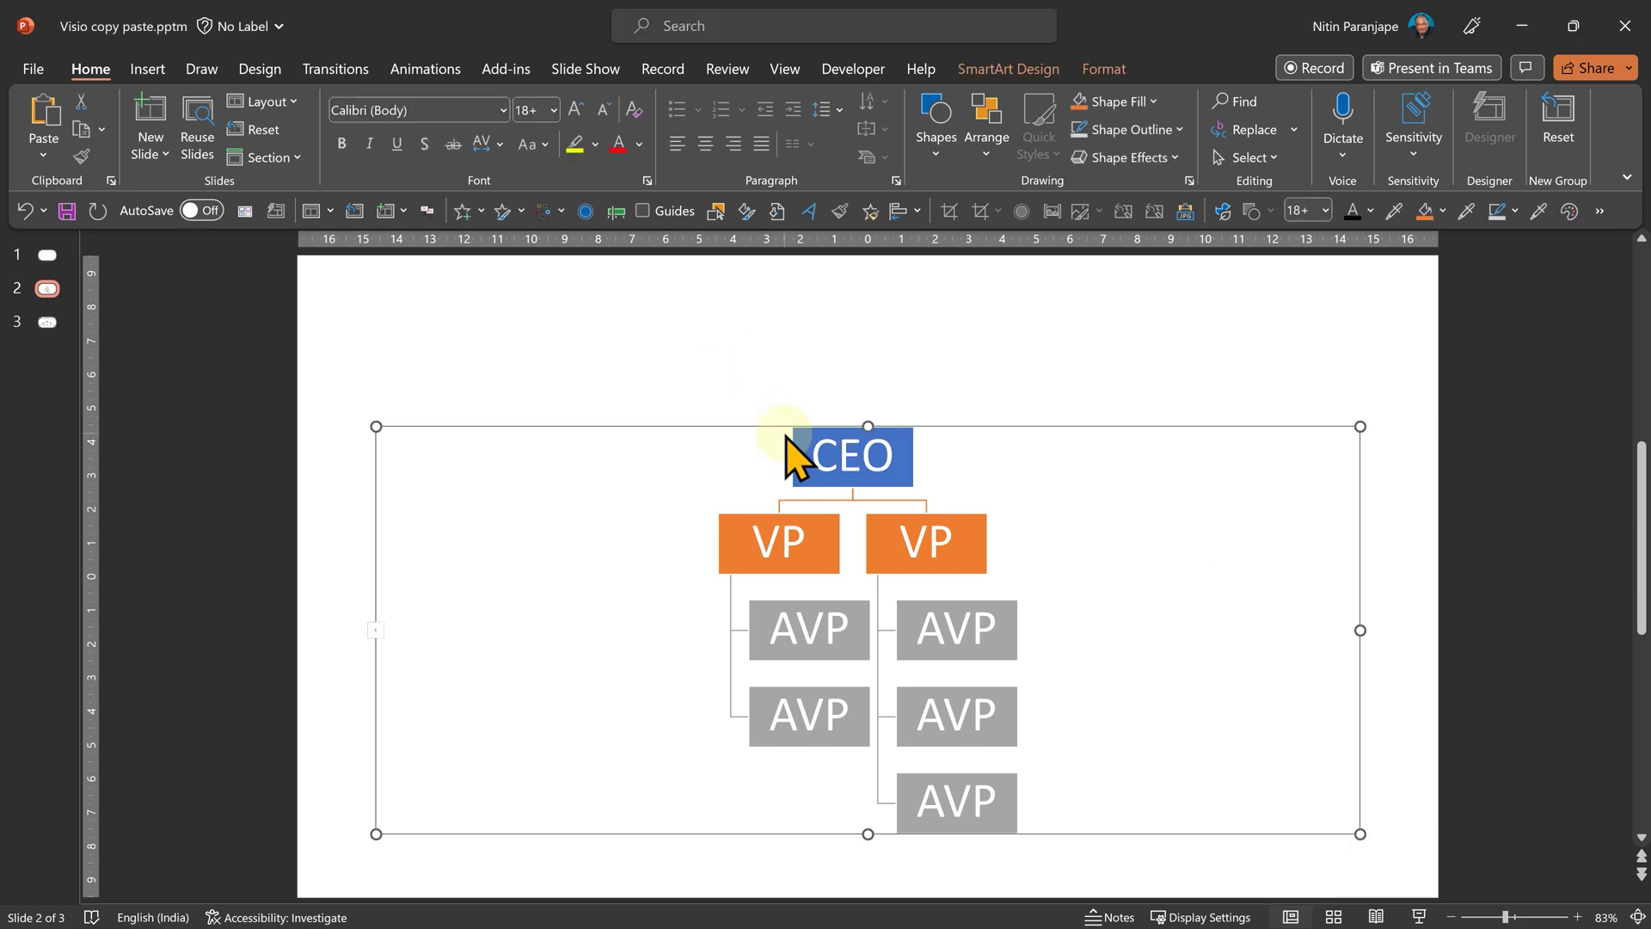
{"action": "left_click", "coordinate": [1013, 68]}
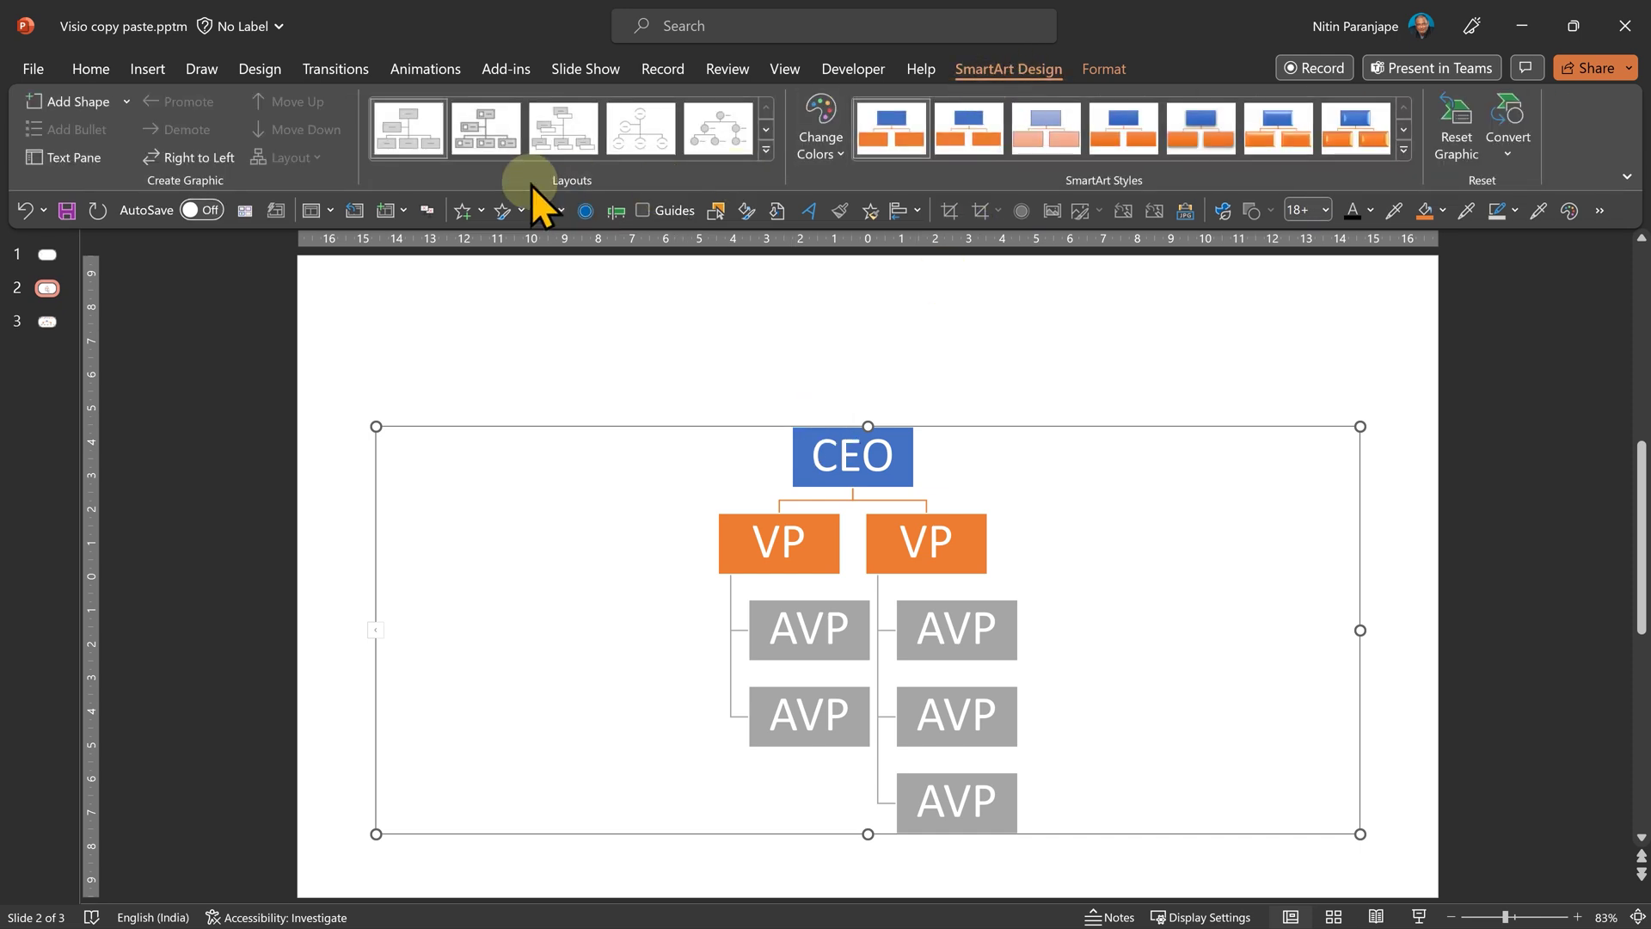
{"action": "left_click", "coordinate": [510, 131]}
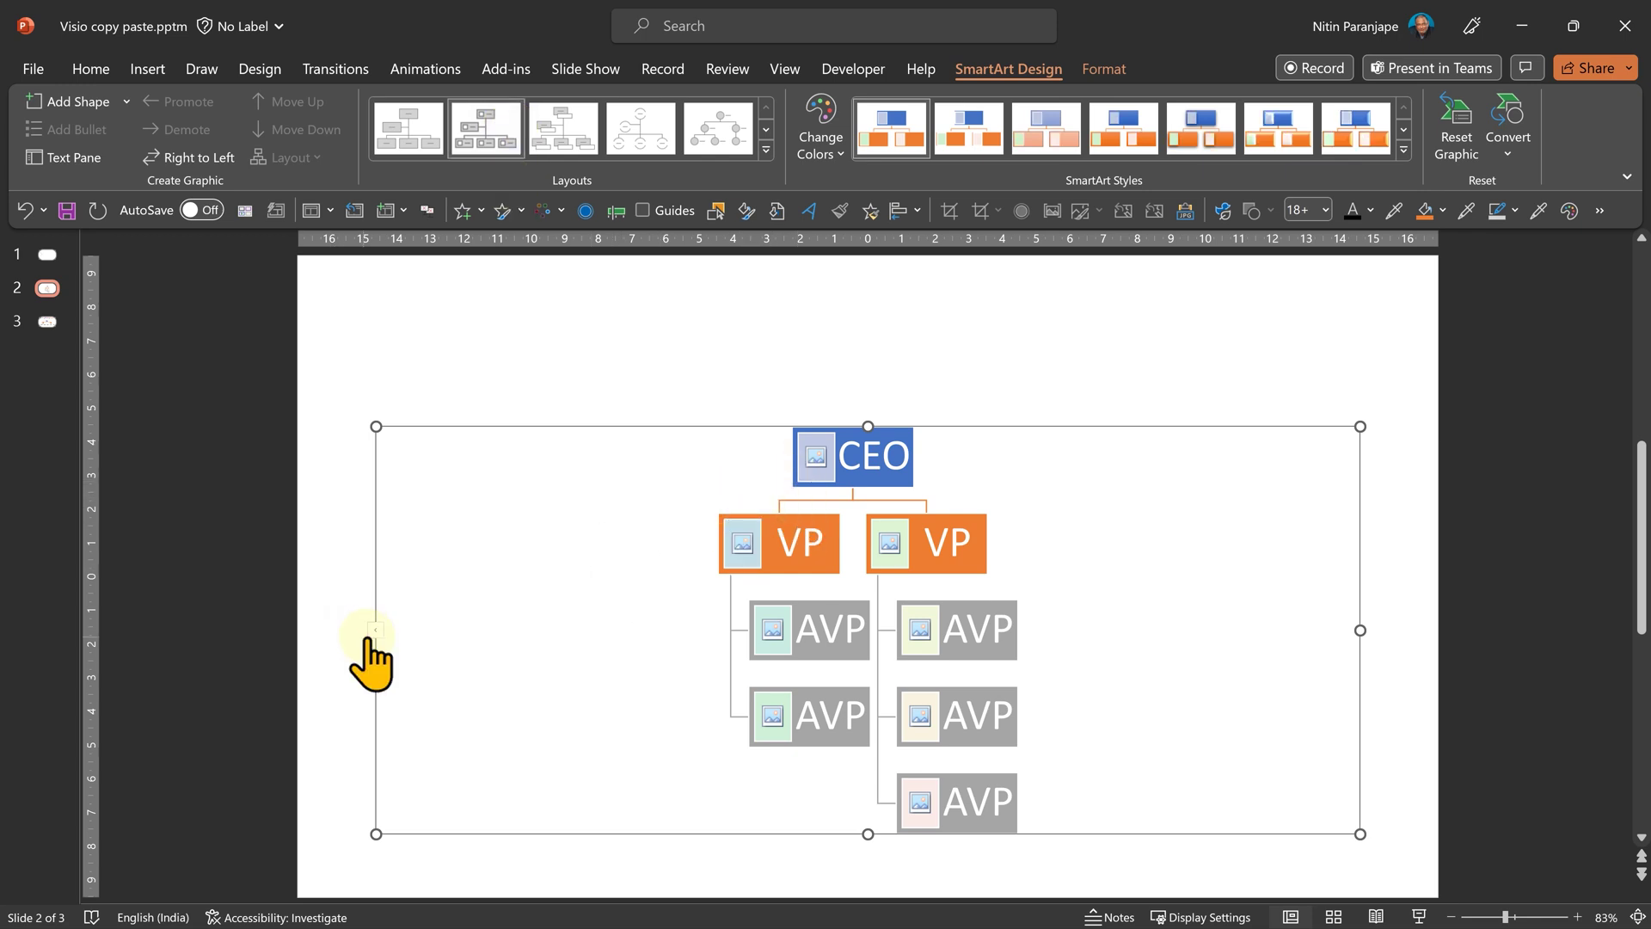
{"action": "left_click", "coordinate": [822, 461]}
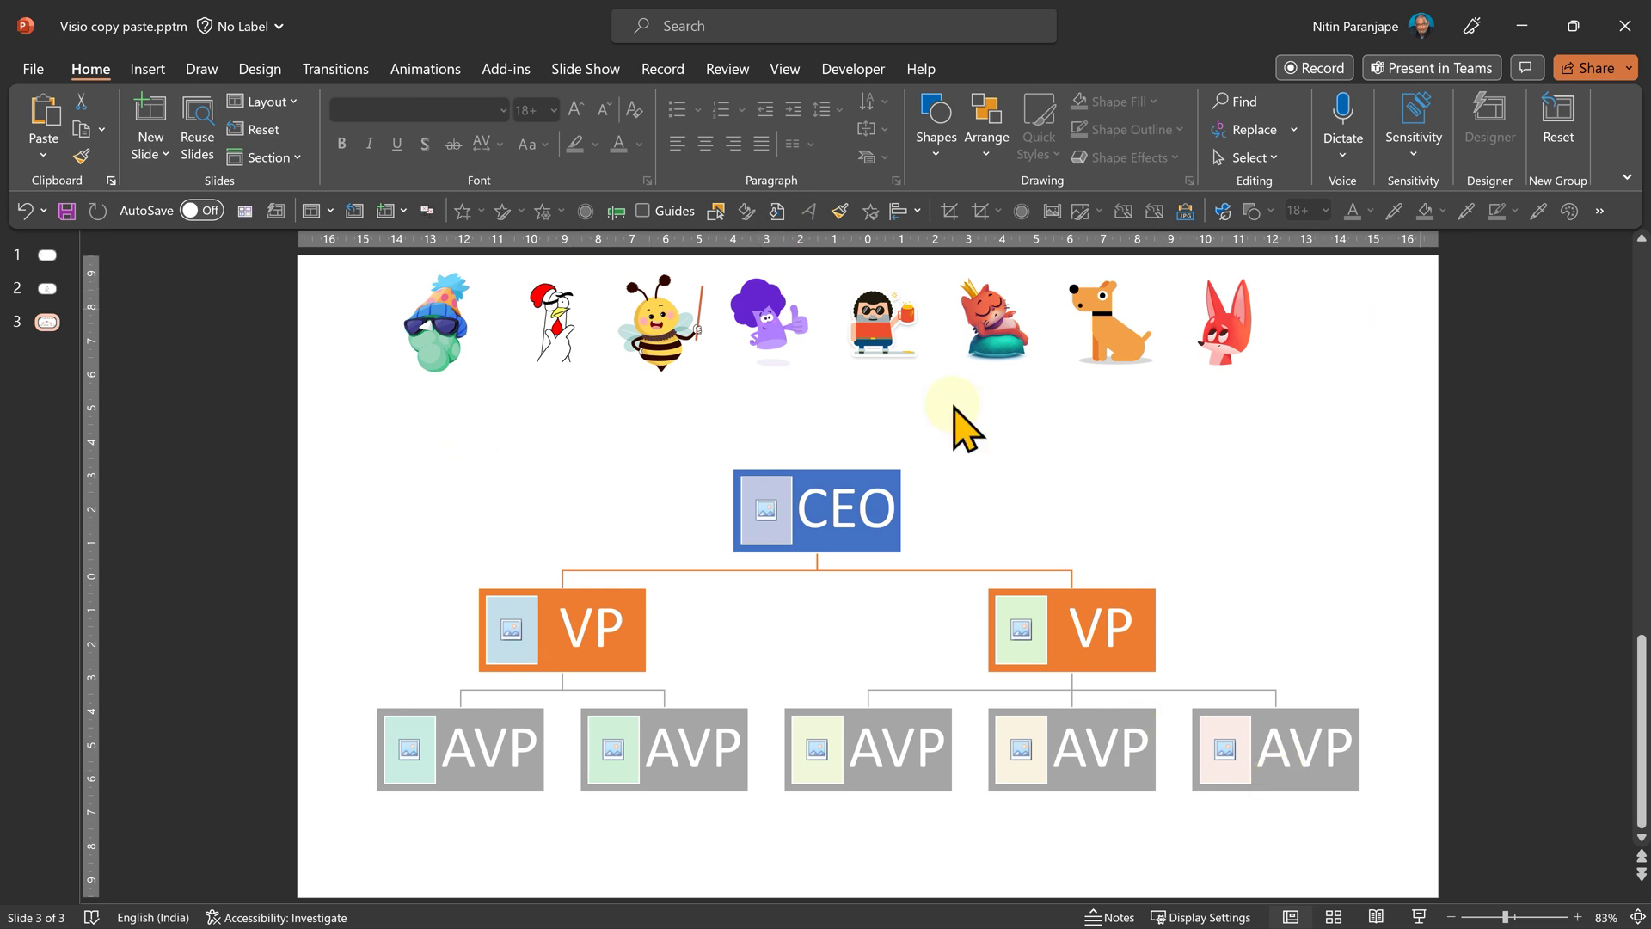
Cut and paste the blue-hatted, chicken and bee stickers into the CEO and both VP picture spots
{"action": "left_click", "coordinate": [439, 346]}
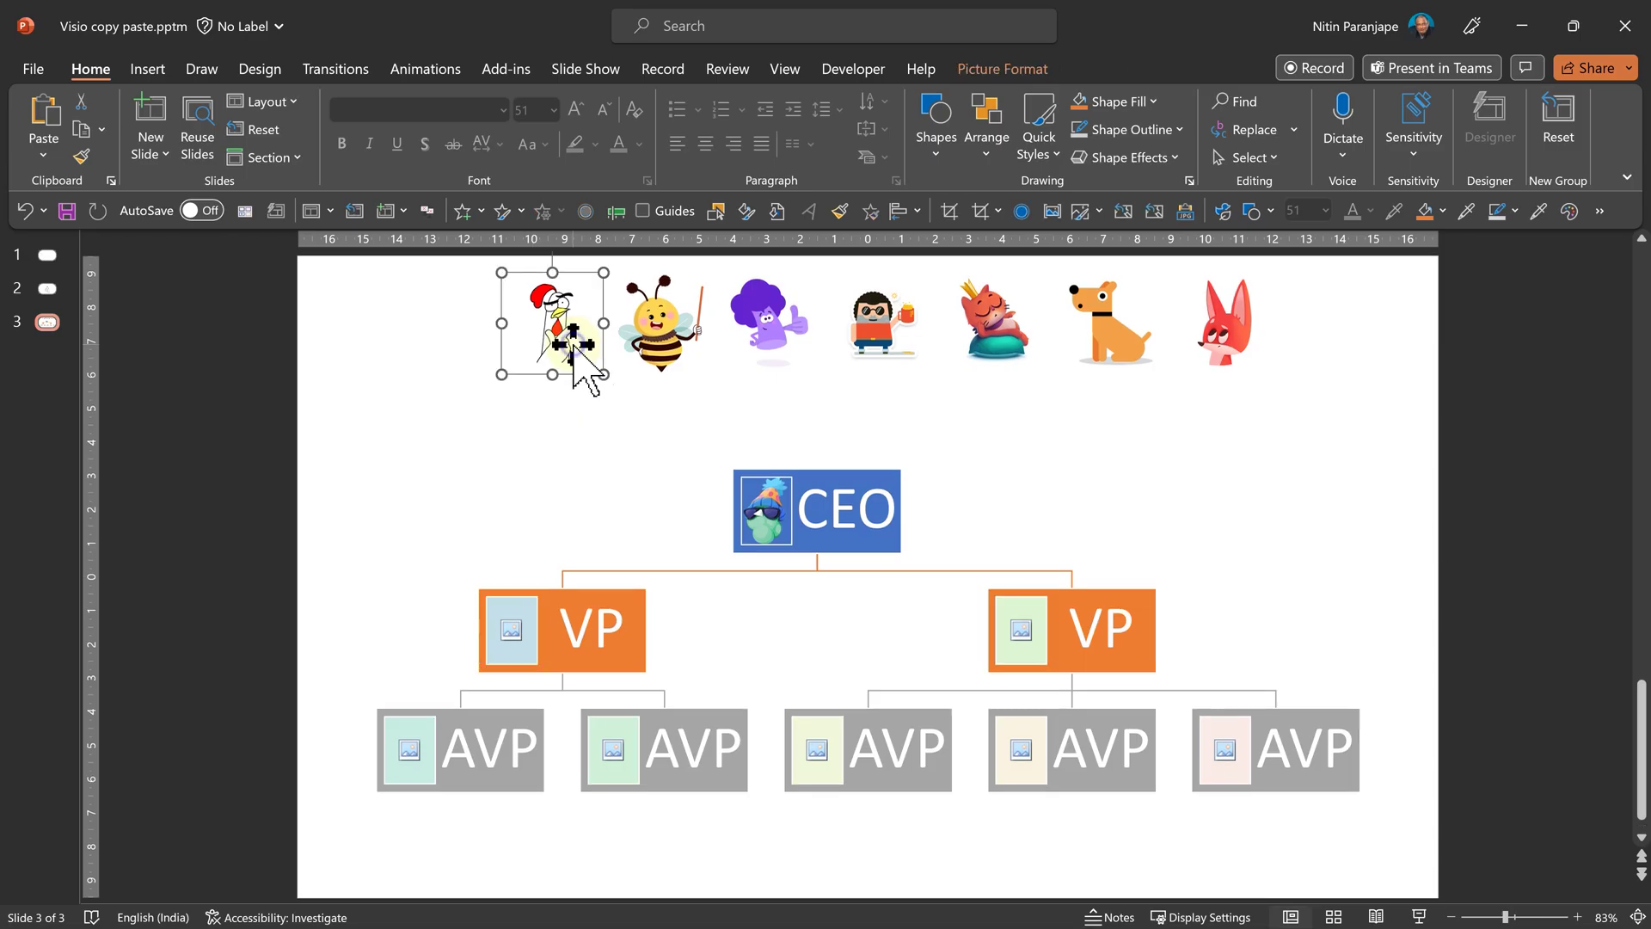
{"action": "key", "text": "ctrl+x"}
{"action": "left_click", "coordinate": [512, 630]}
{"action": "key", "text": "ctrl+v"}
{"action": "left_click", "coordinate": [661, 324]}
{"action": "key", "text": "ctrl+x"}
{"action": "left_click", "coordinate": [1020, 630]}
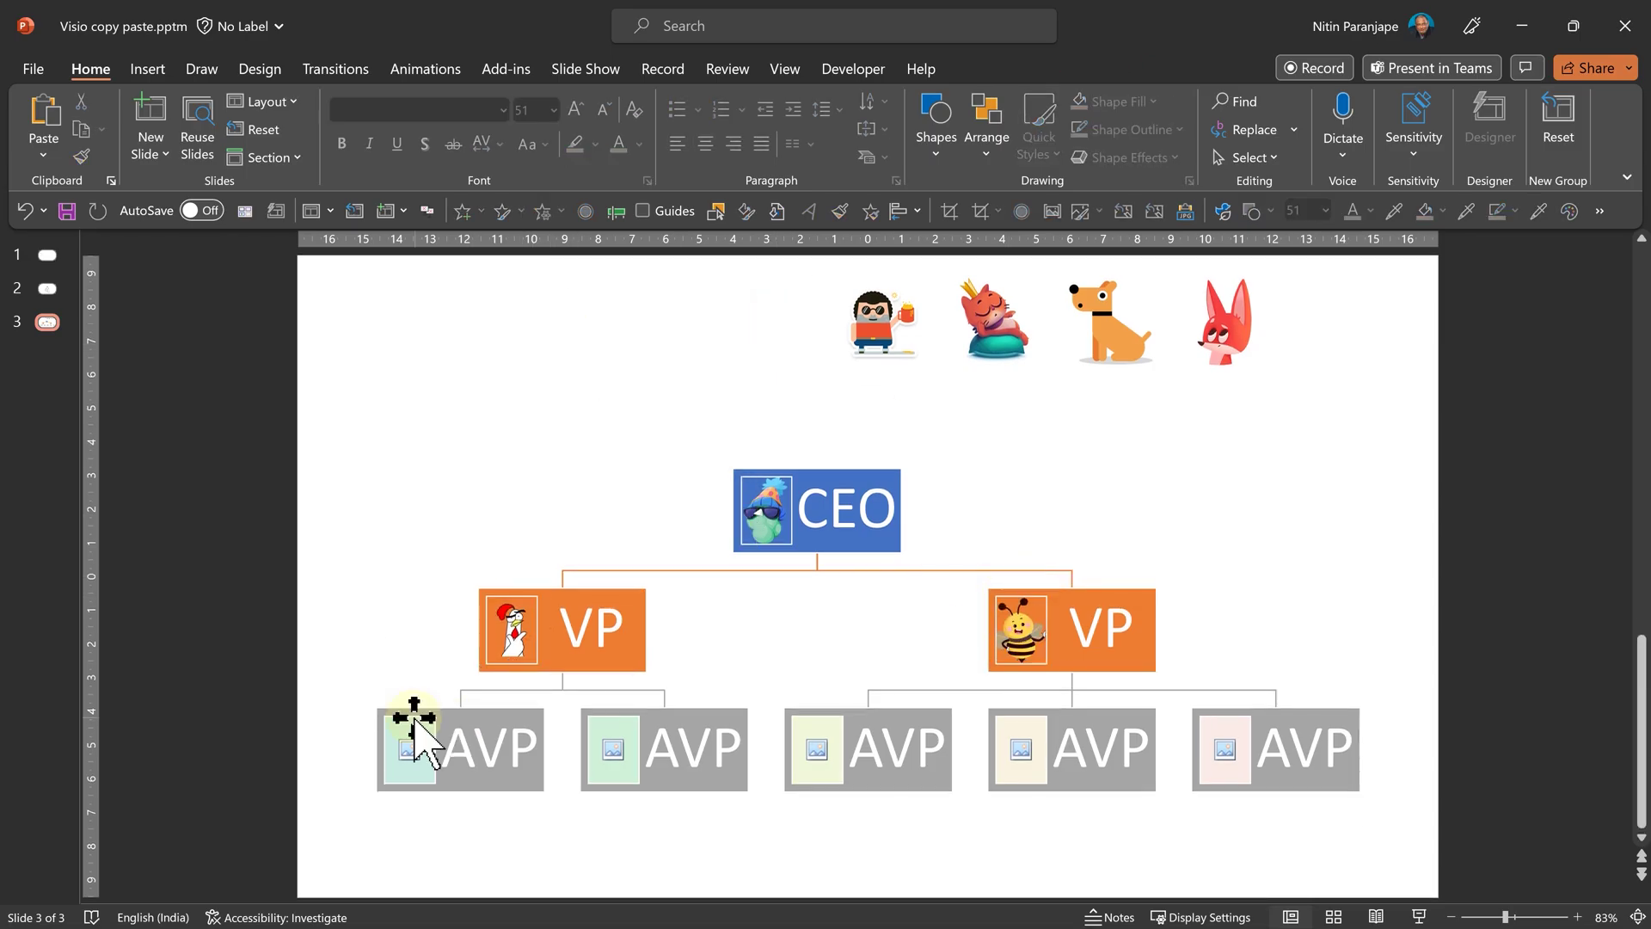
Cut and paste the purple figure, boy and dragon stickers into the first three AVP picture spots
{"action": "key", "text": "ctrl+v"}
{"action": "left_click", "coordinate": [882, 322]}
{"action": "key", "text": "ctrl+x"}
{"action": "left_click", "coordinate": [613, 749]}
{"action": "key", "text": "ctrl+v"}
{"action": "left_click", "coordinate": [993, 322]}
{"action": "key", "text": "ctrl+x"}
{"action": "left_click", "coordinate": [815, 748]}
{"action": "key", "text": "ctrl+v"}
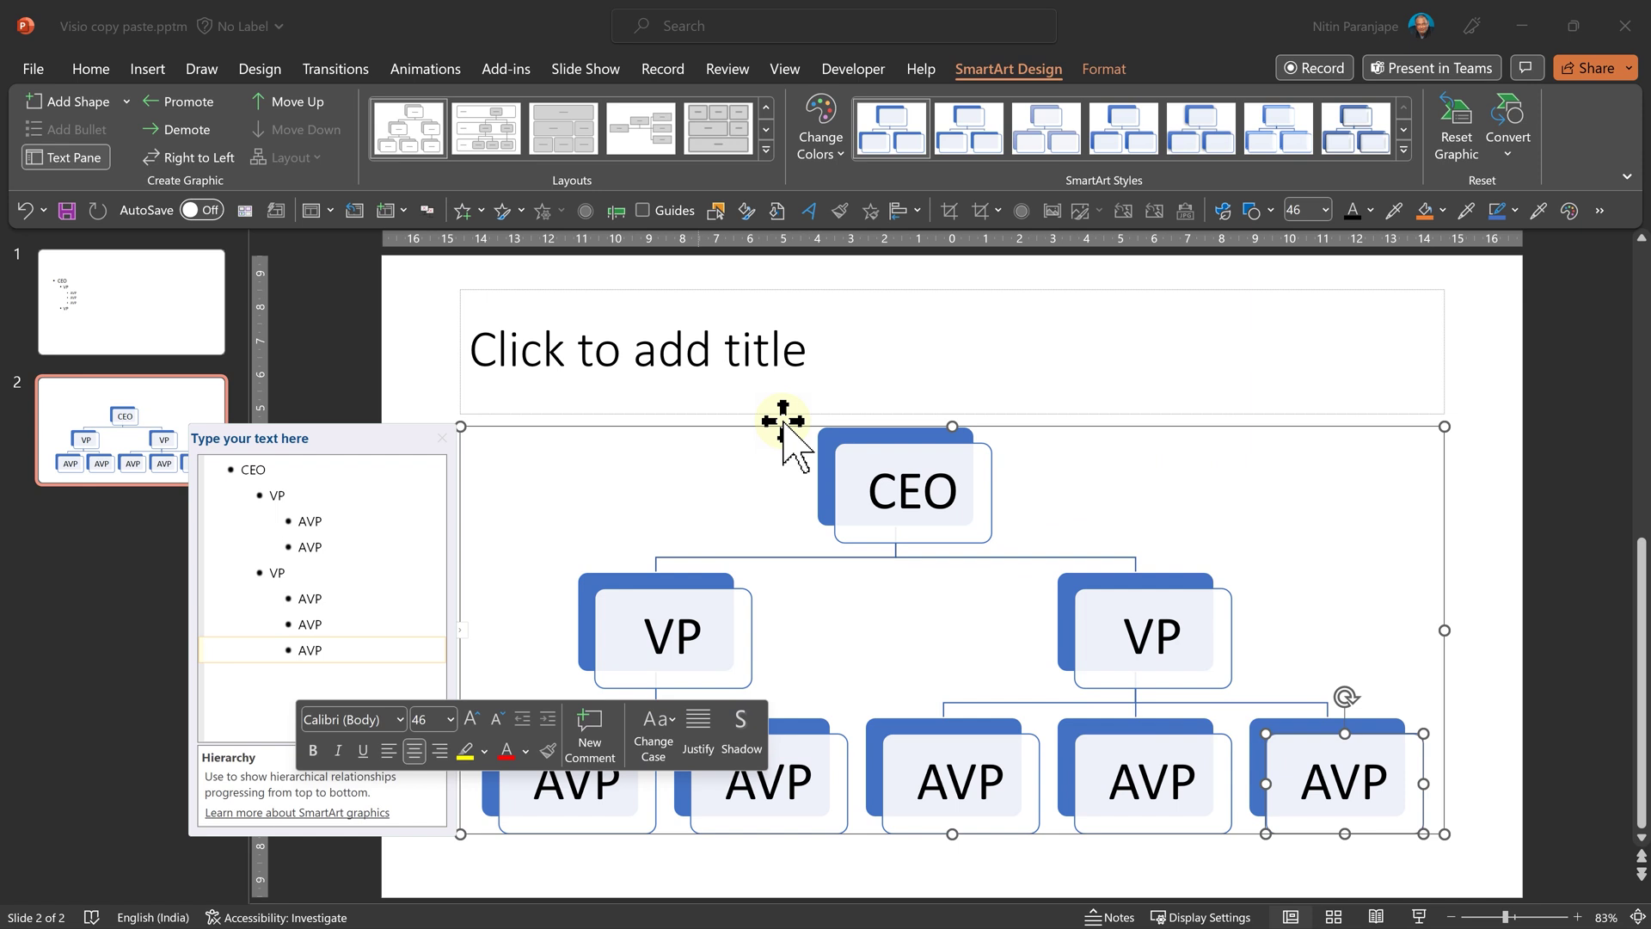
Apply the first Colorful scheme via Change Colors: blue CEO, orange VPs, grey AVPs
{"action": "left_click", "coordinate": [835, 142]}
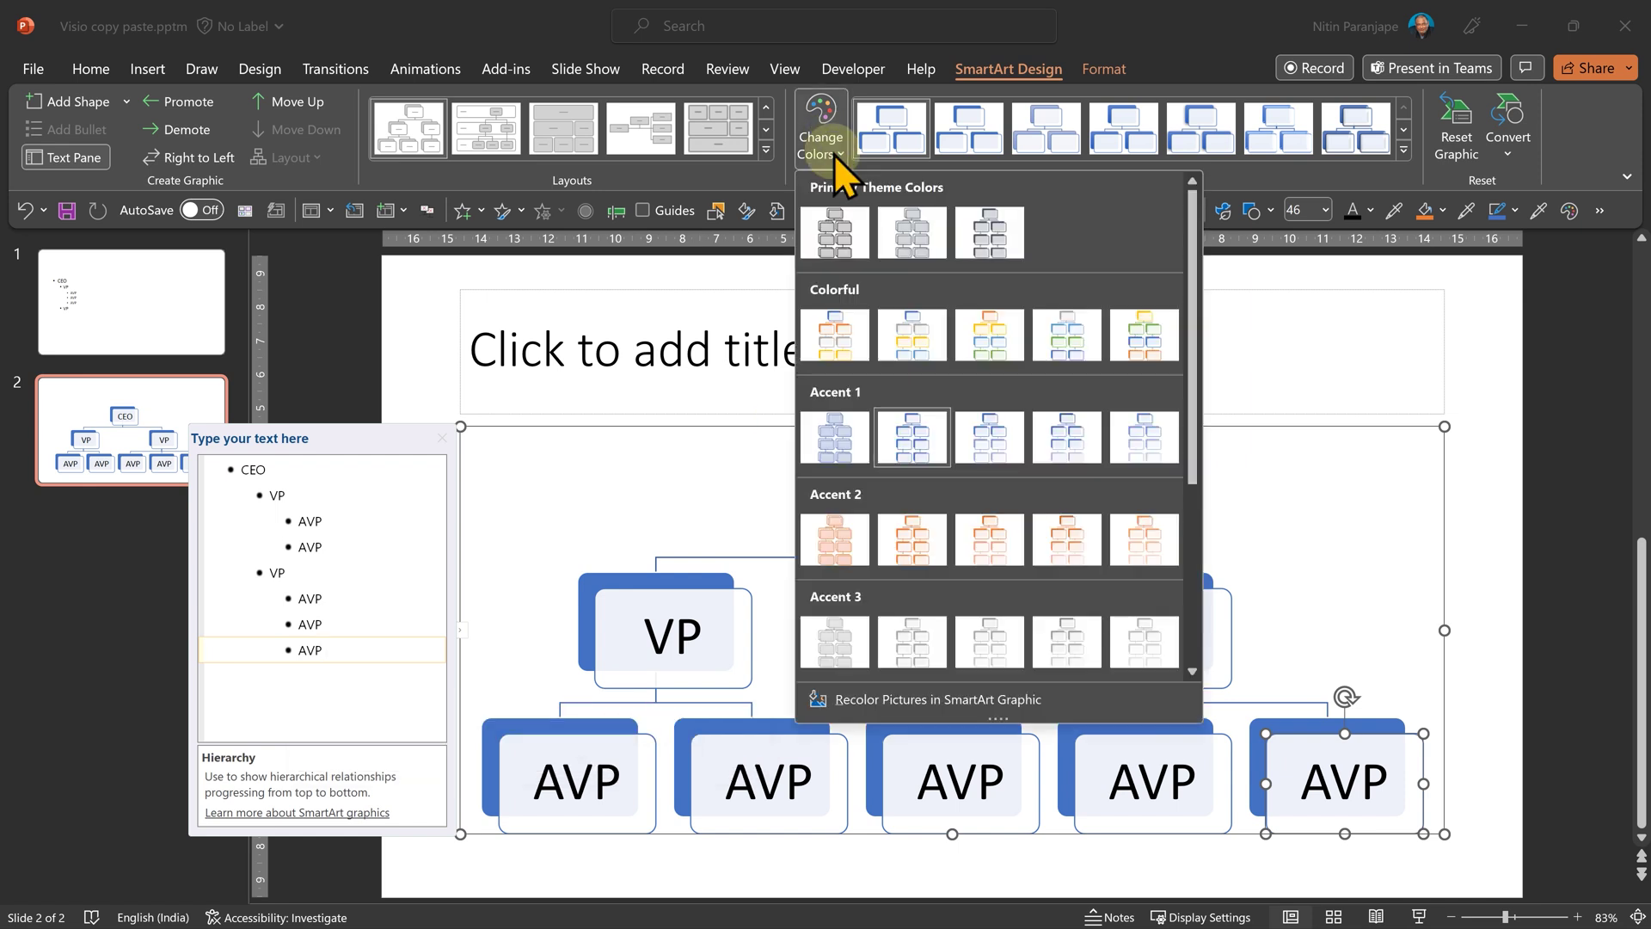
{"action": "left_click", "coordinate": [833, 337]}
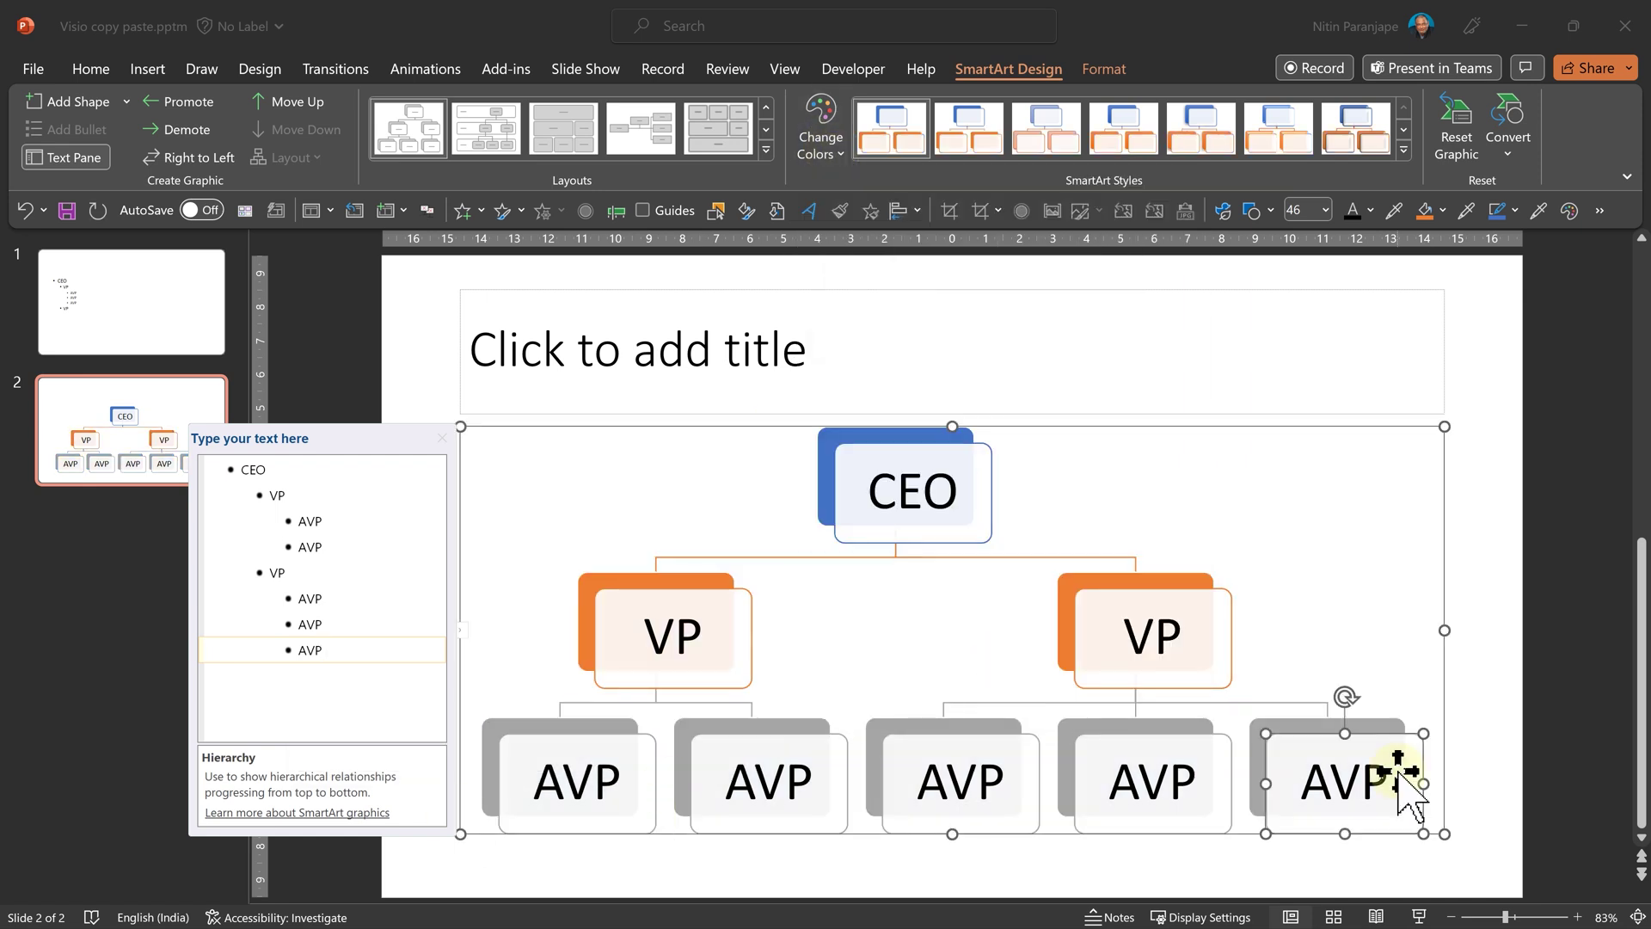
{"action": "left_click", "coordinate": [1500, 574]}
{"action": "left_click", "coordinate": [1243, 554]}
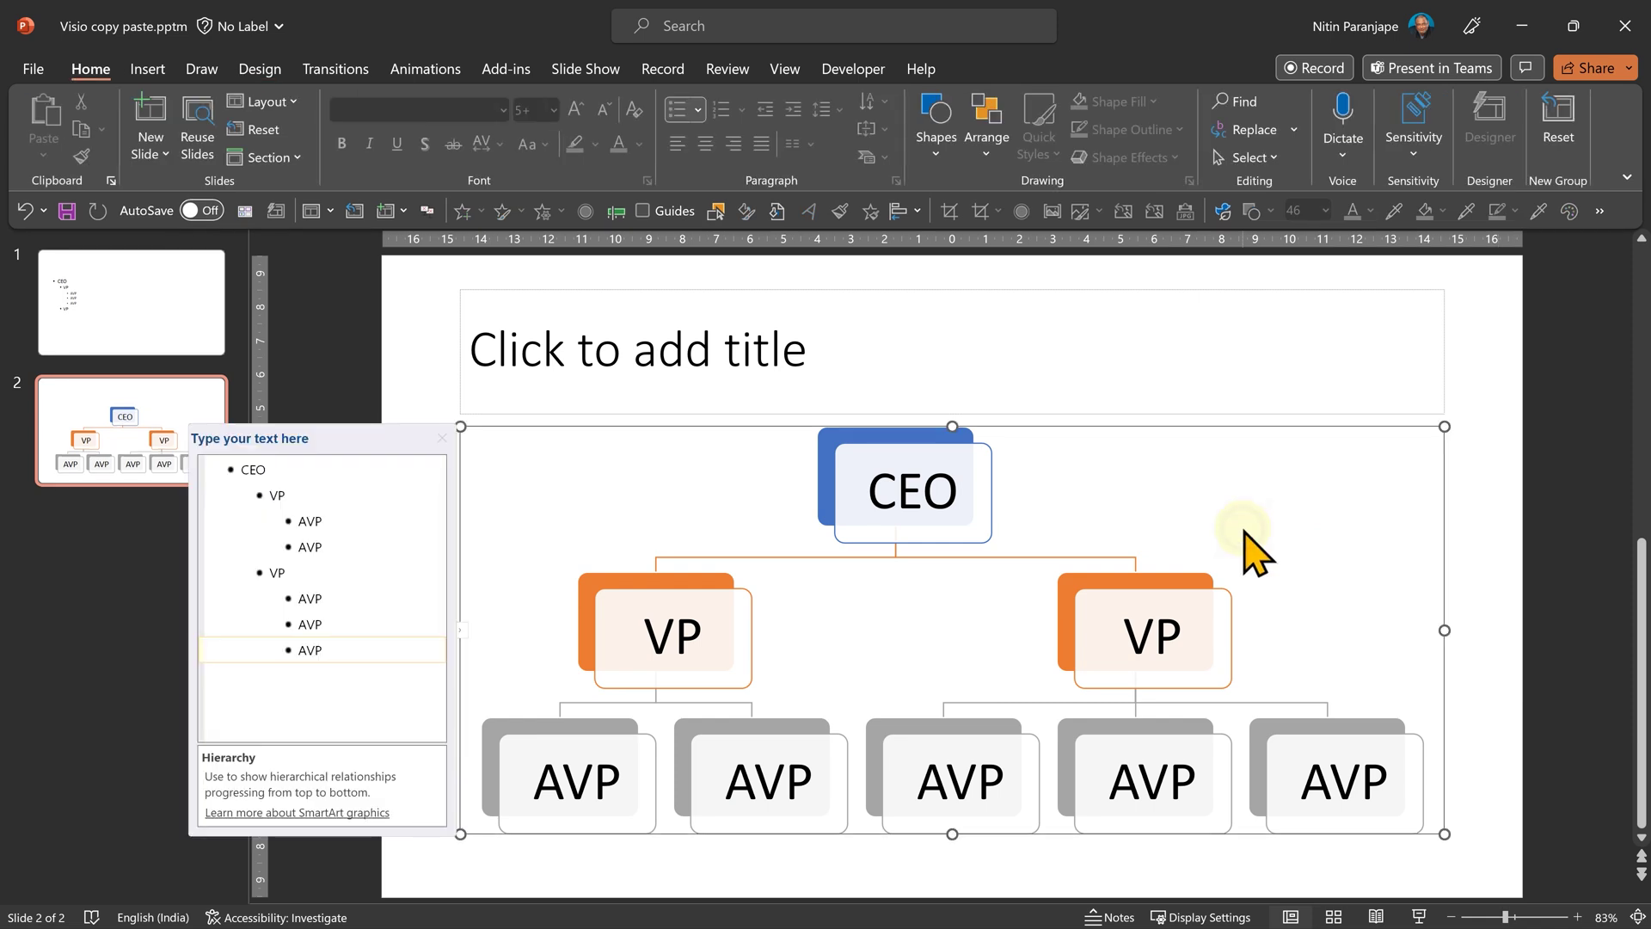
Give the selected org chart an Appear entrance animation from the Animations tab
{"action": "left_click", "coordinate": [430, 79]}
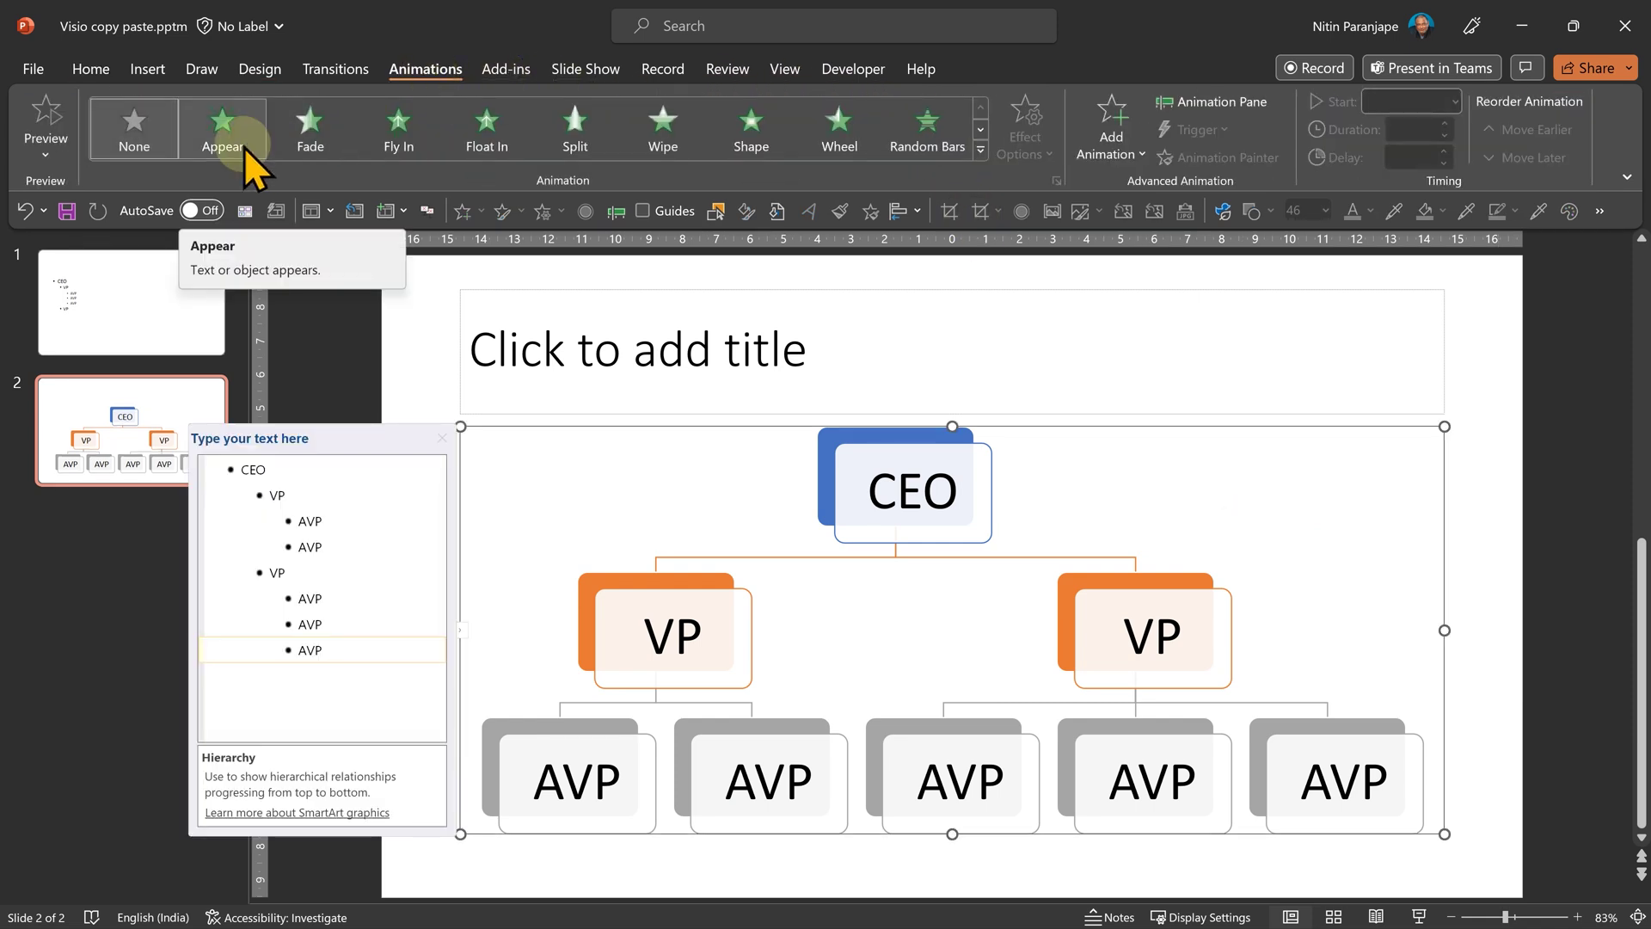
{"action": "left_click", "coordinate": [244, 147]}
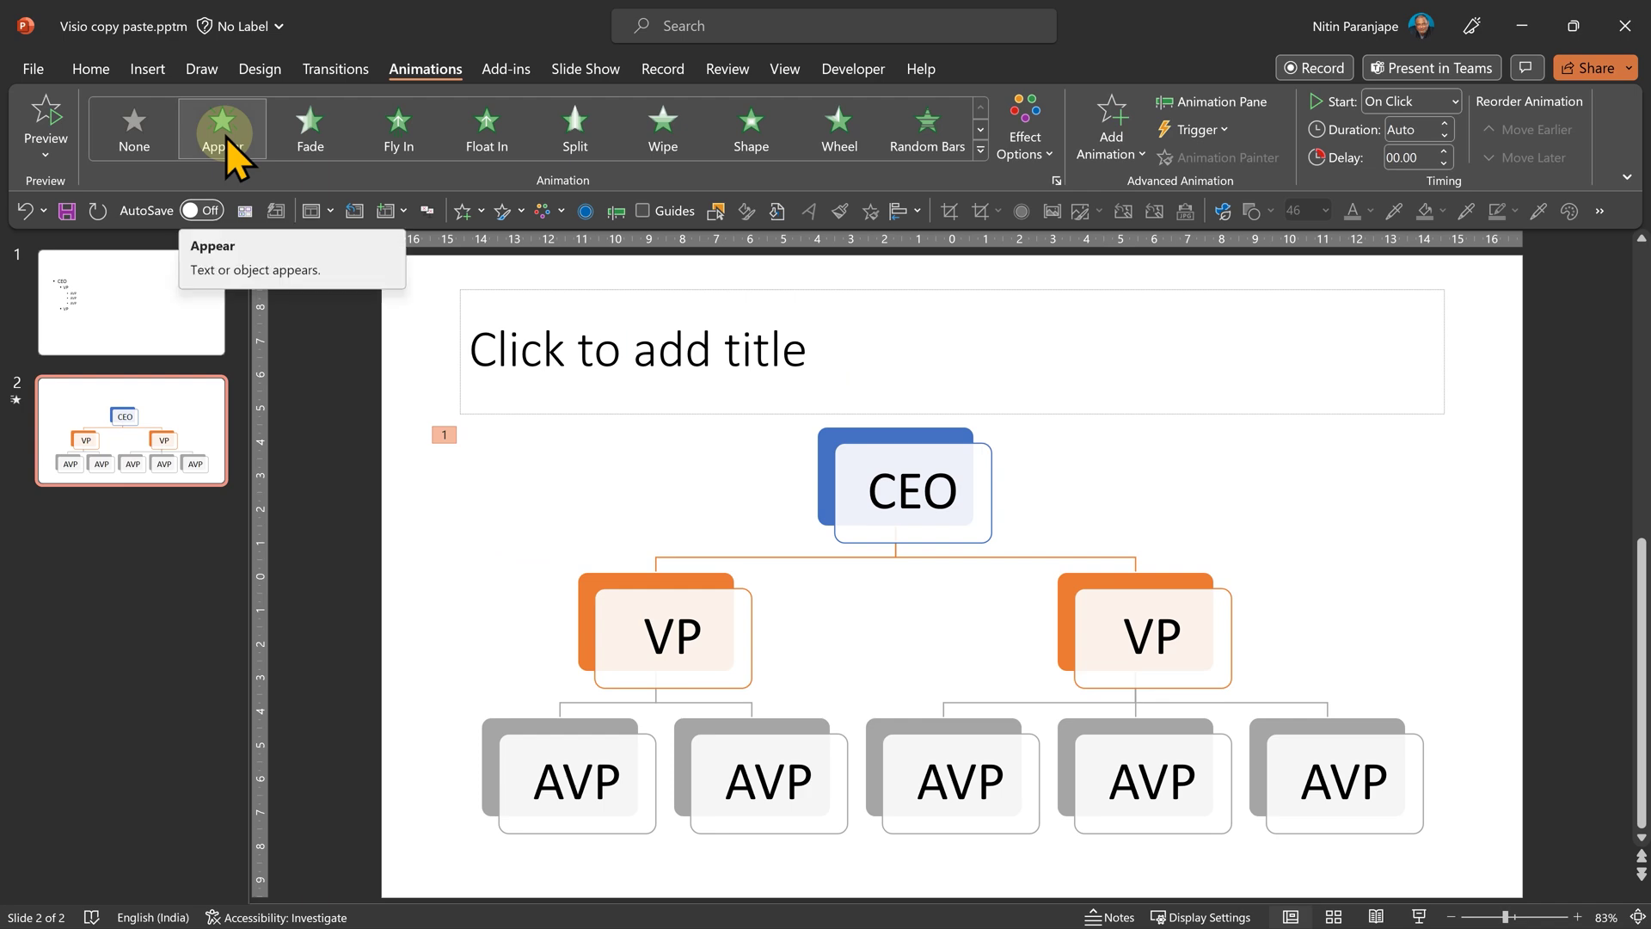
Set the animation sequence to Level One by One under Effect Options
{"action": "left_click", "coordinate": [1032, 152]}
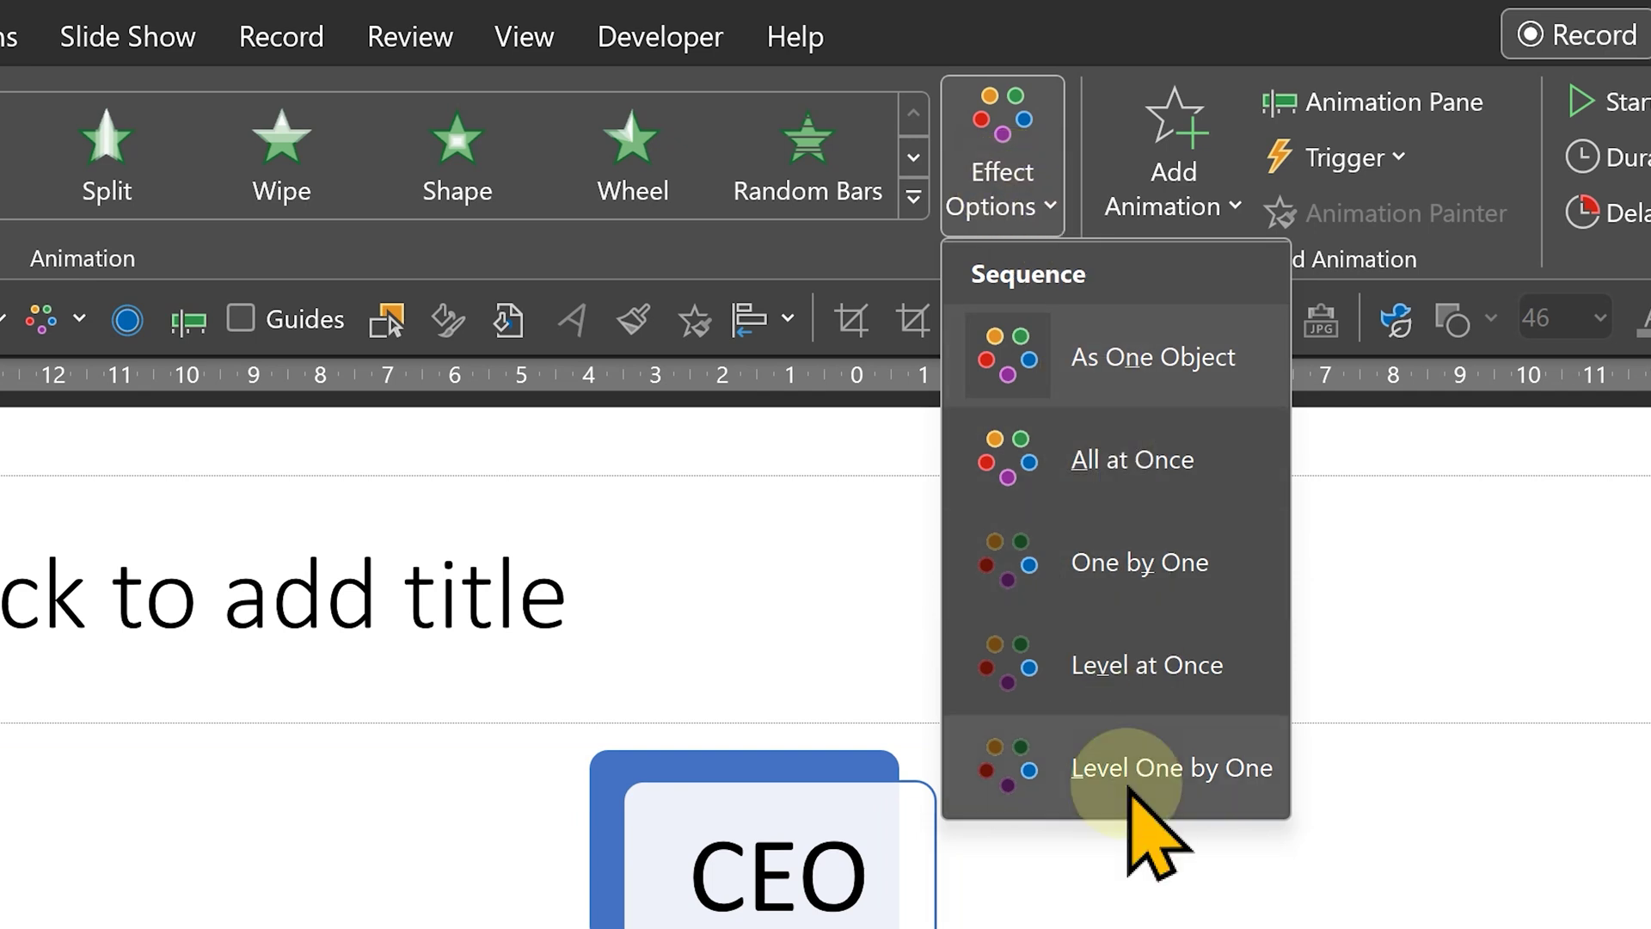
{"action": "left_click", "coordinate": [1174, 563]}
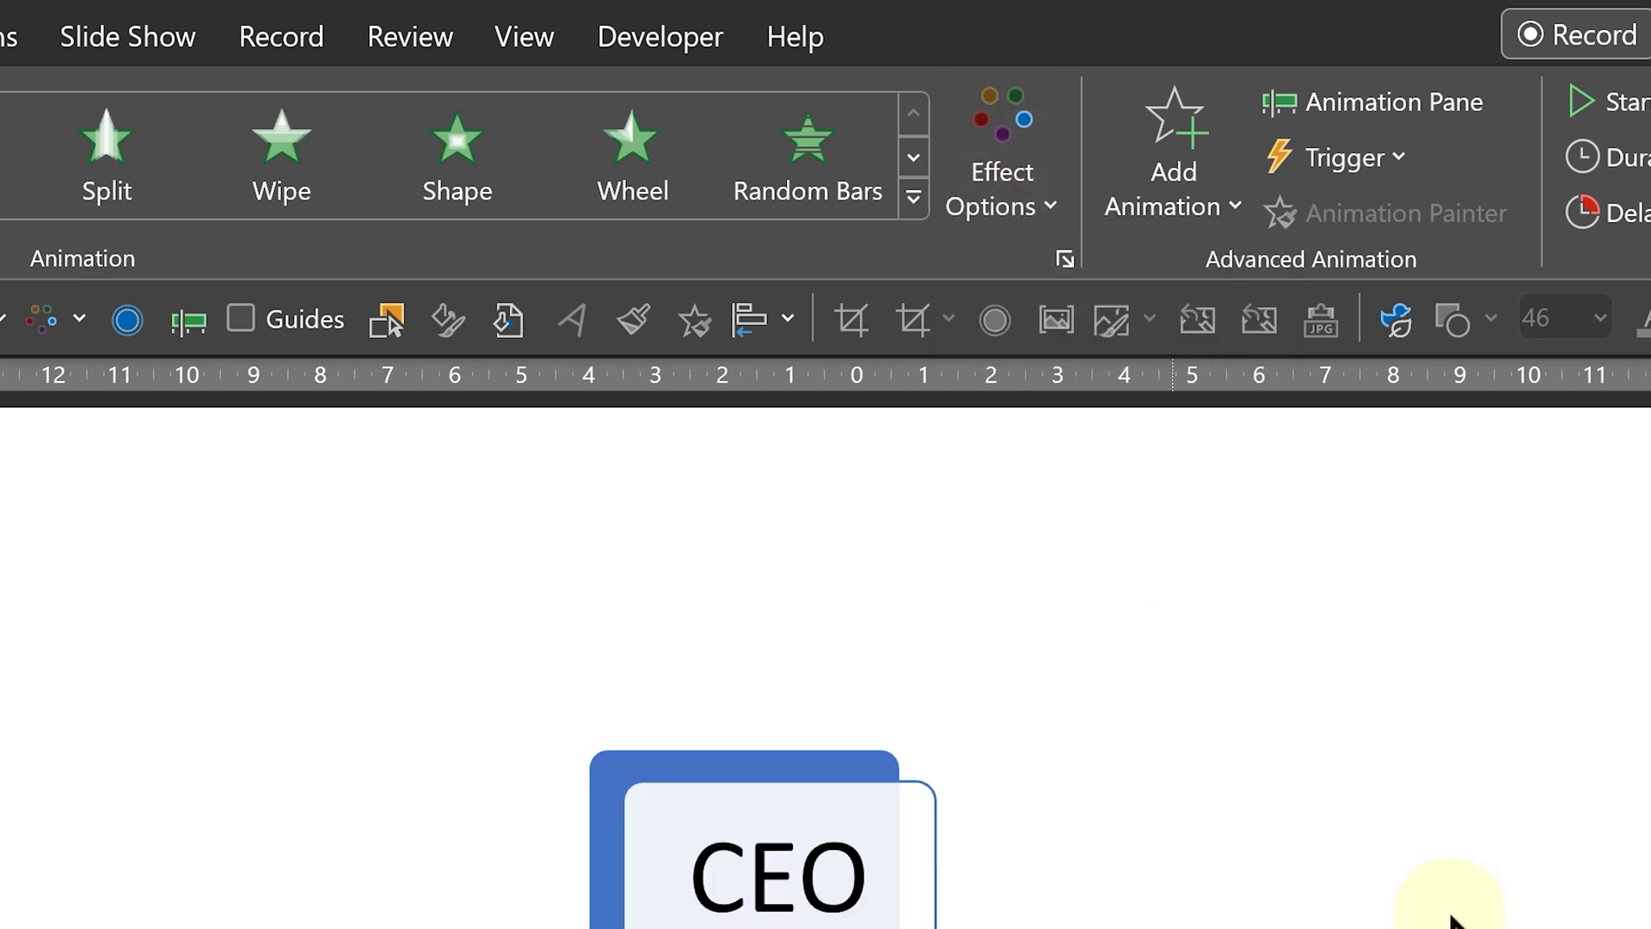